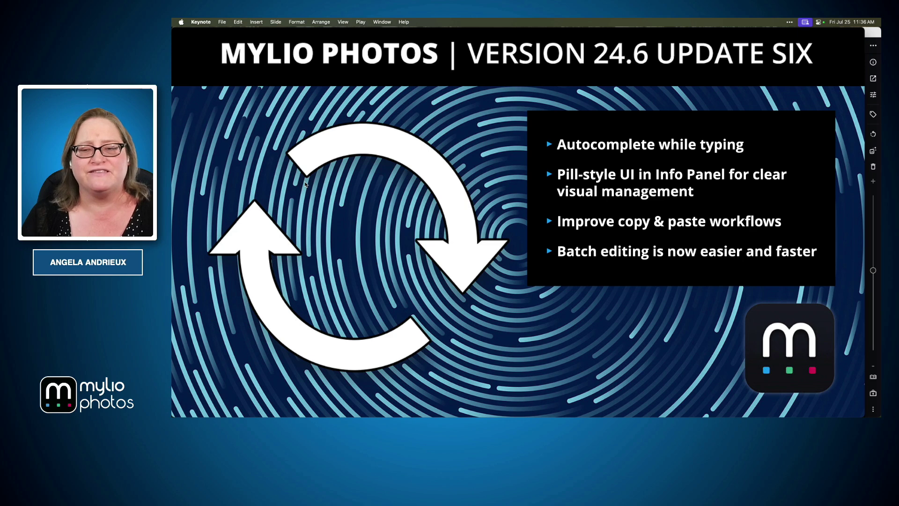
click(313, 169)
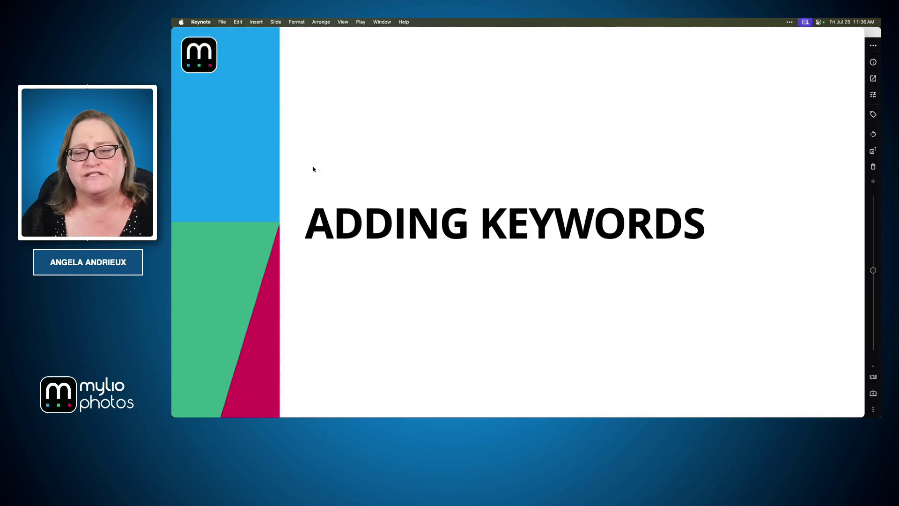
key(Right)
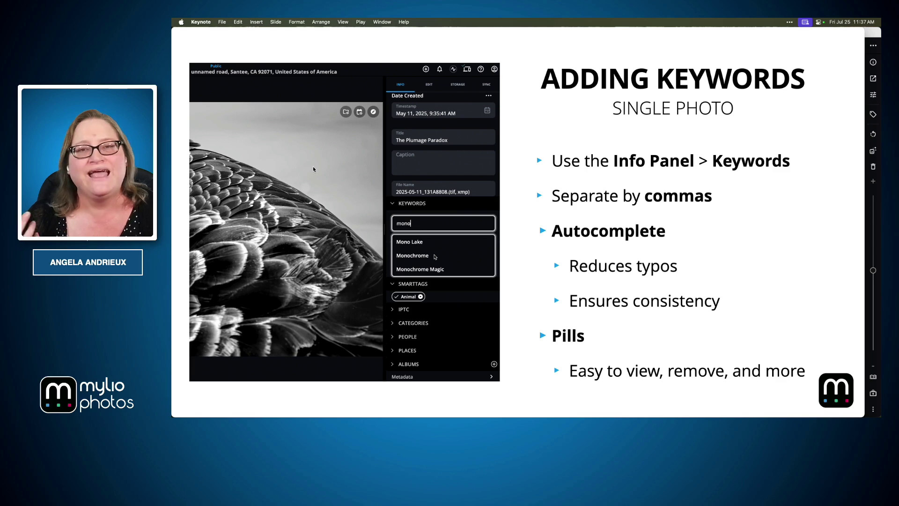
Switch to Mylio Photos, open the first photo of the cat lying on the carpet, and show its Info panel down to the keywords.
key(super+Tab)
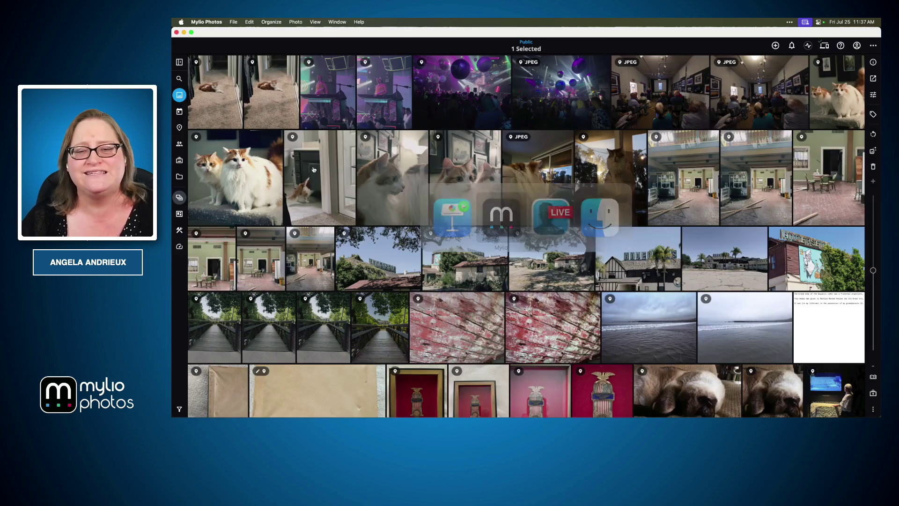
click(304, 140)
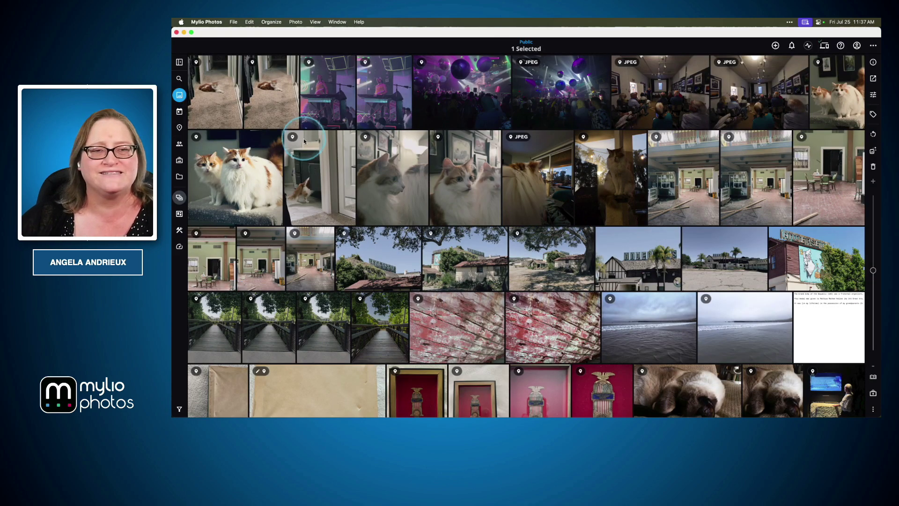
double_click(230, 114)
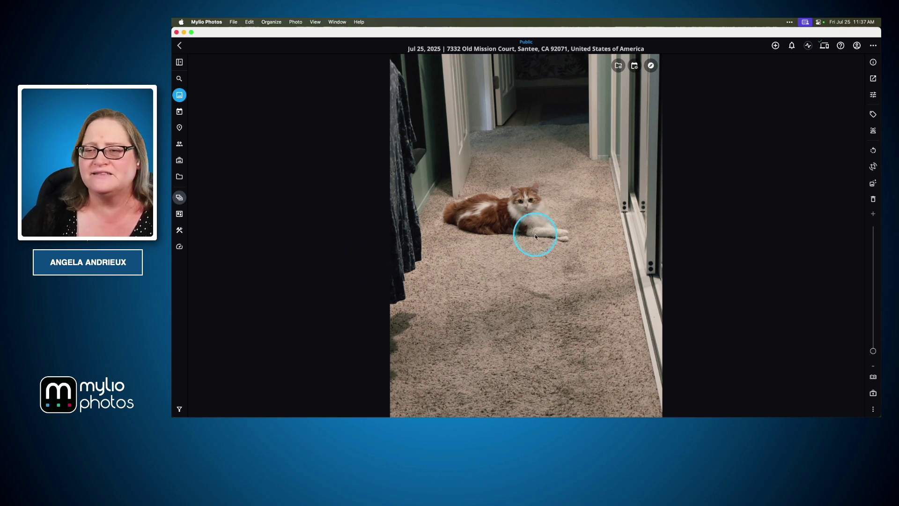
click(873, 63)
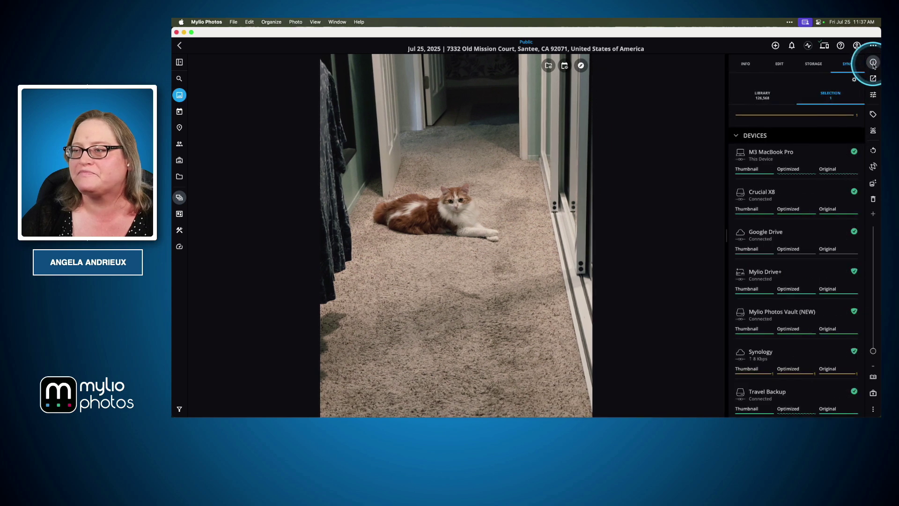
click(757, 66)
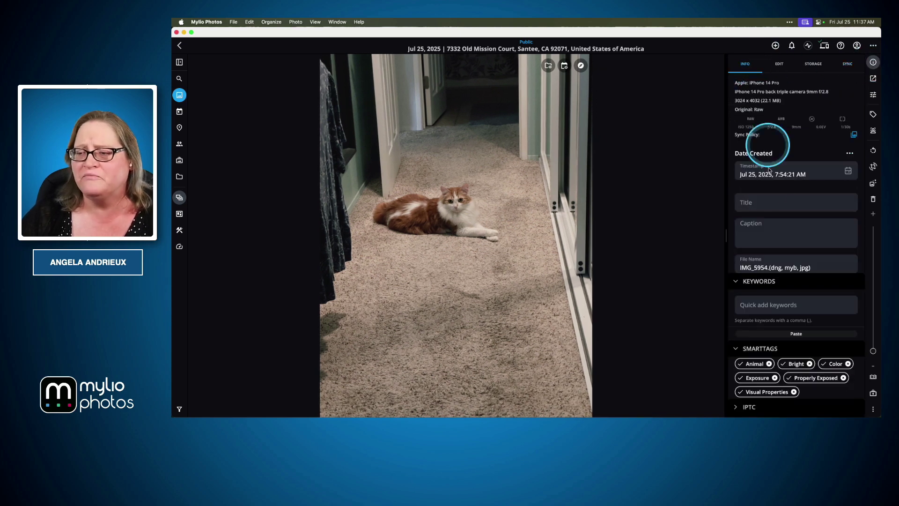
scroll(762, 194, down, 3)
scroll(762, 211, down, 2)
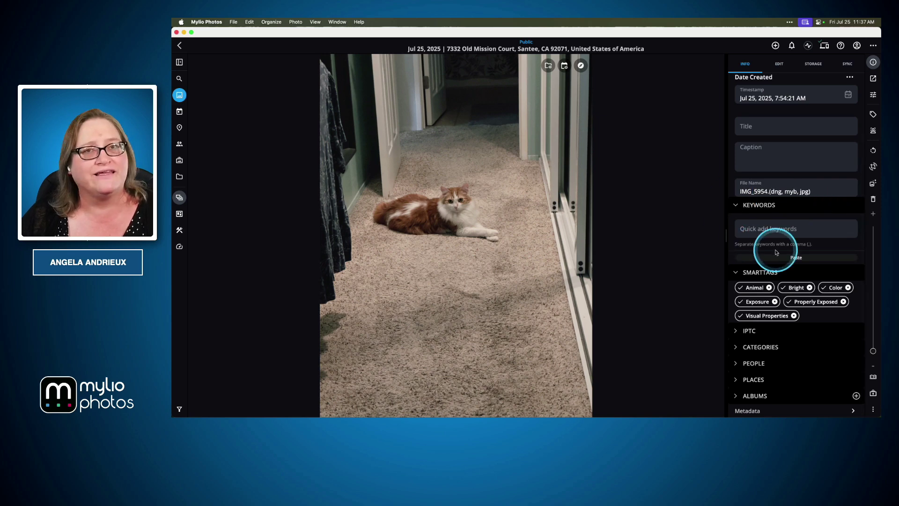
Add the keyword "catm" to the cat photo and remove it again.
click(752, 227)
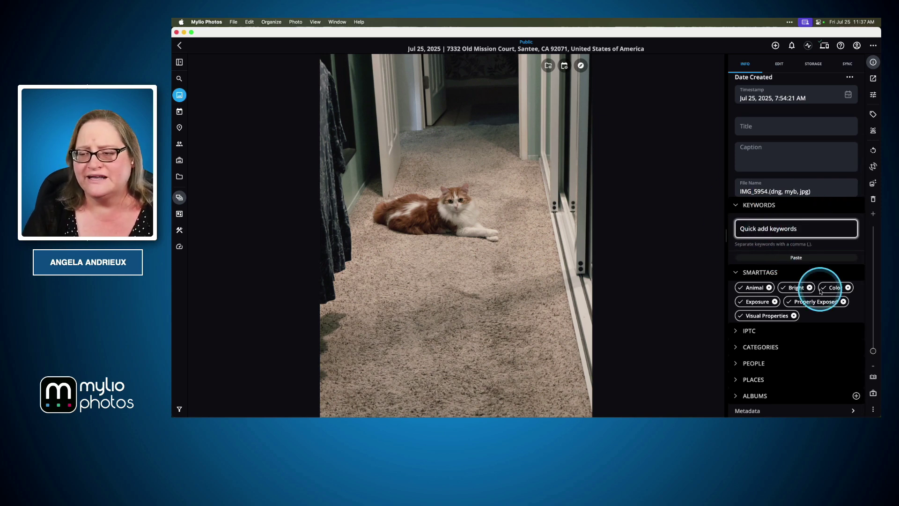
text(cat)
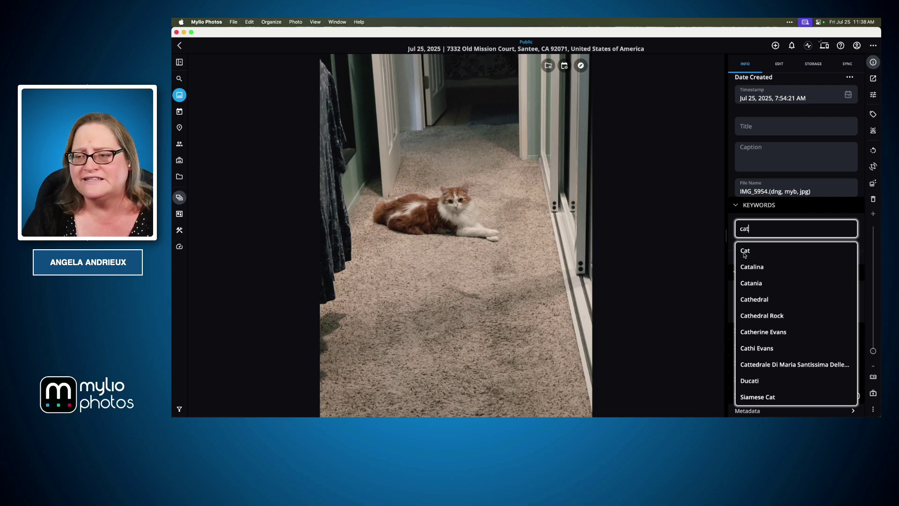
text(m)
key(Return)
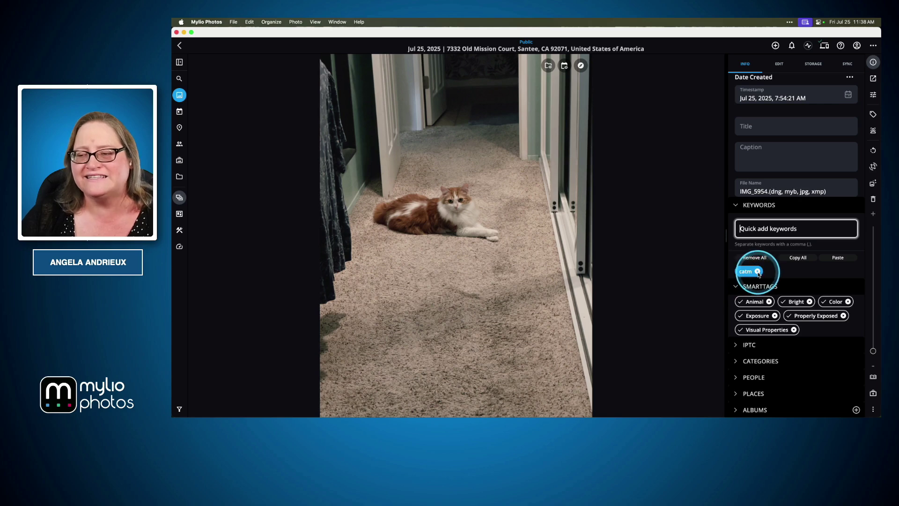
click(757, 272)
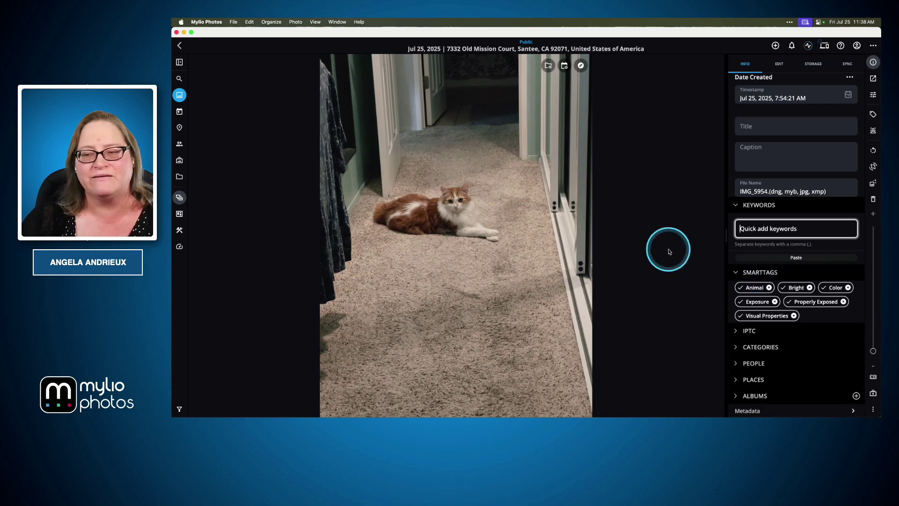
Add the keyword "cat" to the open photo.
text(cat)
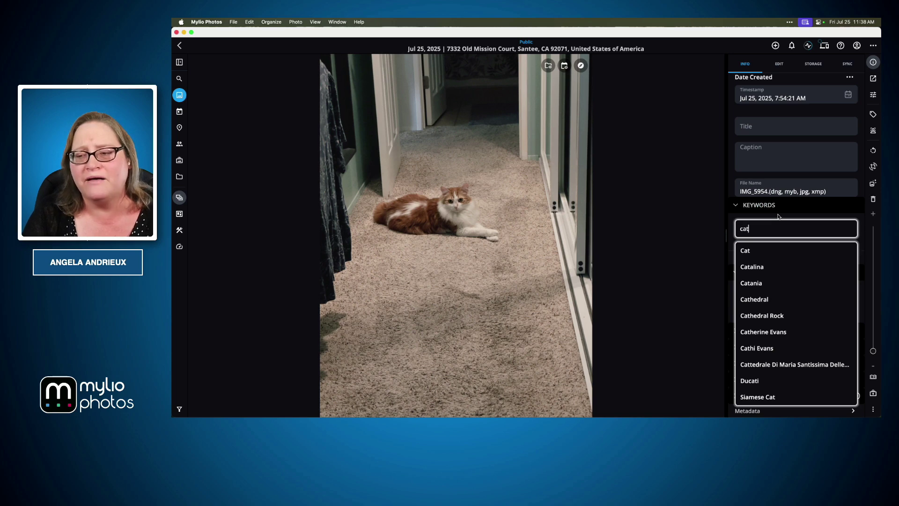
key(Return)
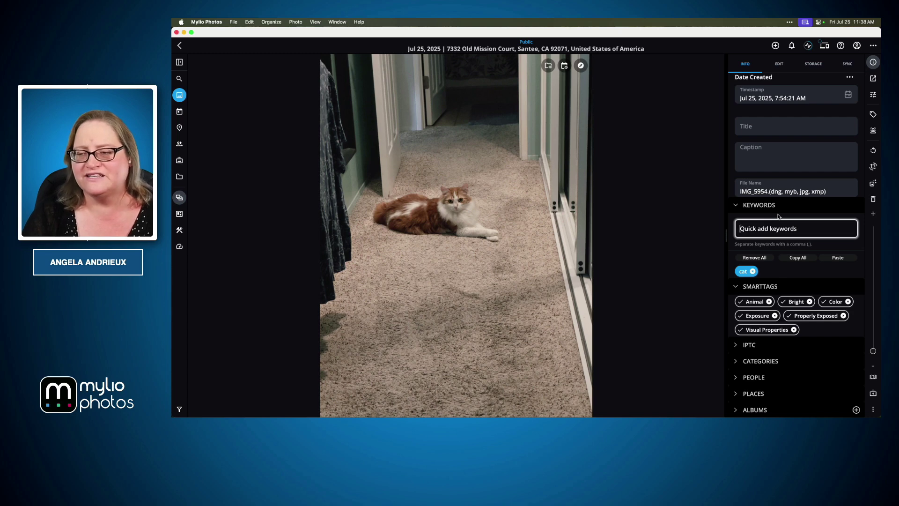
Add the keyword "orange cat" to the photo and remove it again.
text(organge)
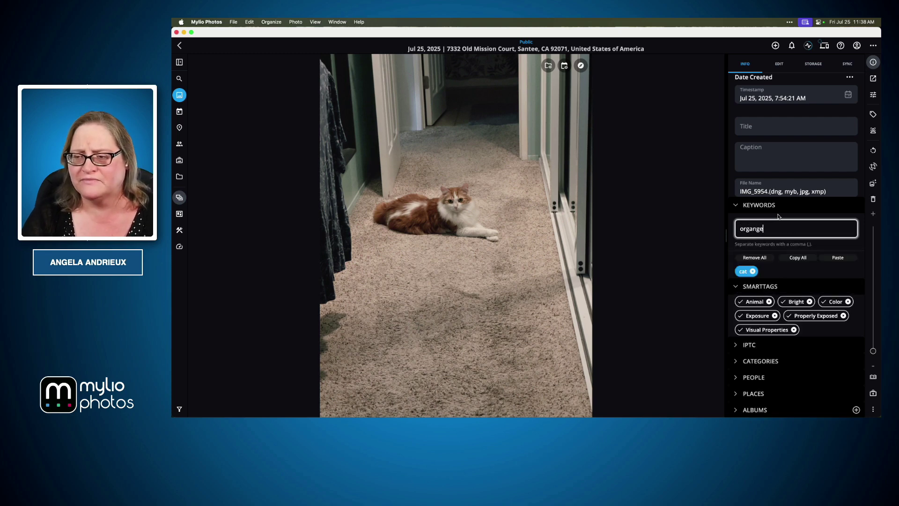
key(BackSpace)
key(BackSpace)
key(BackSpace)
key(BackSpace)
text(ange cat)
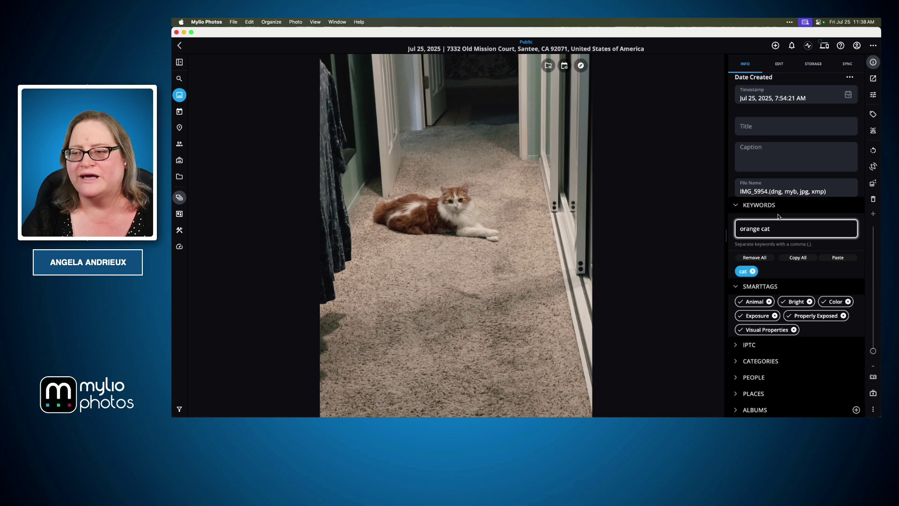
key(Return)
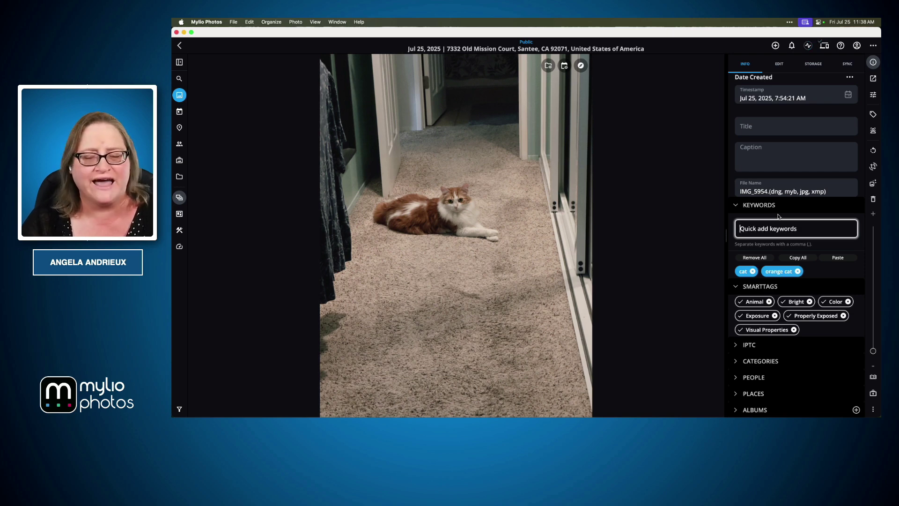
click(798, 272)
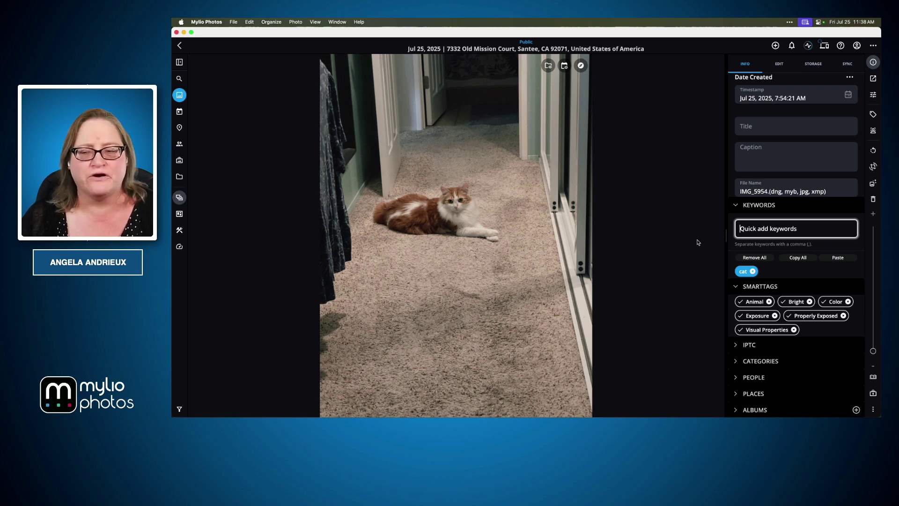
key(super+Tab)
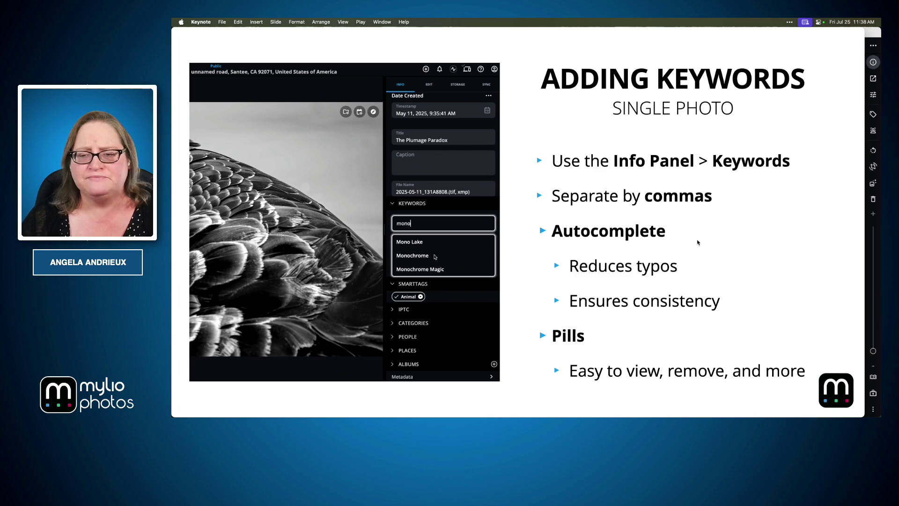
key(Right)
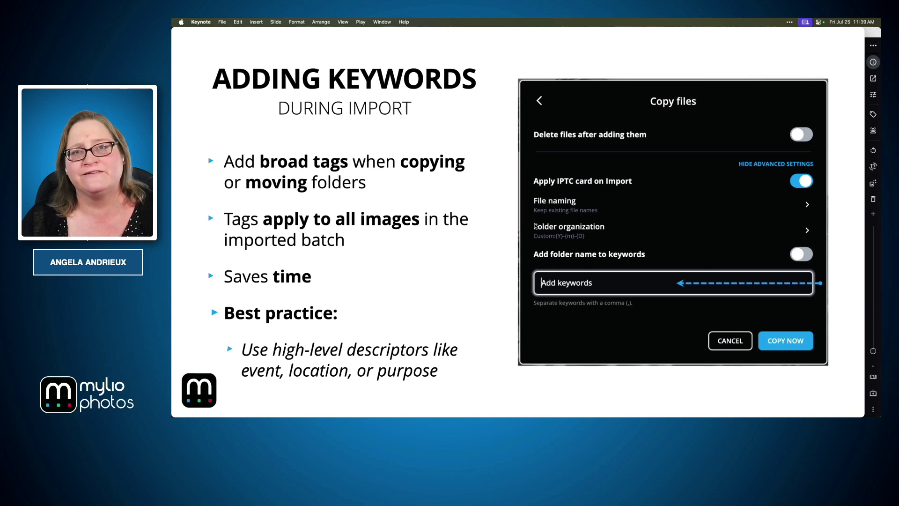
Switch to Mylio Photos and open the advanced settings for copying the contents of the Artifcts folder from this device.
key(super+Tab)
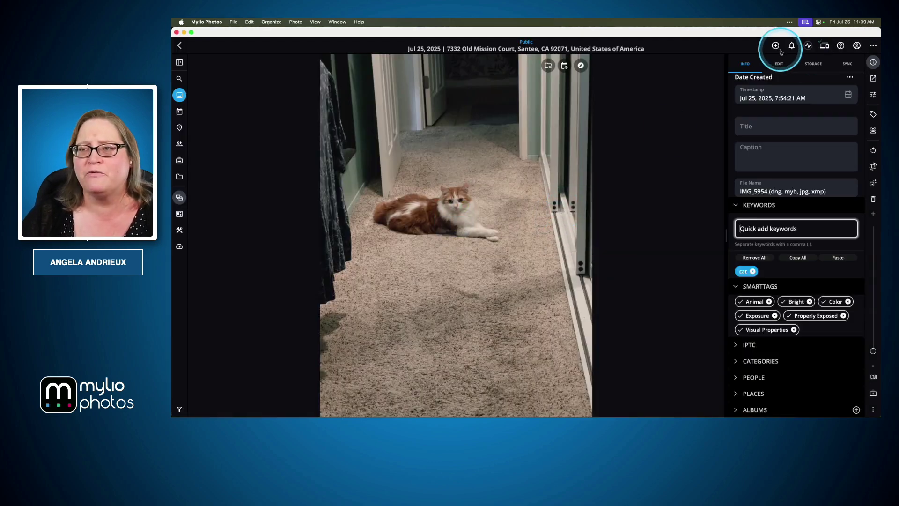
click(775, 46)
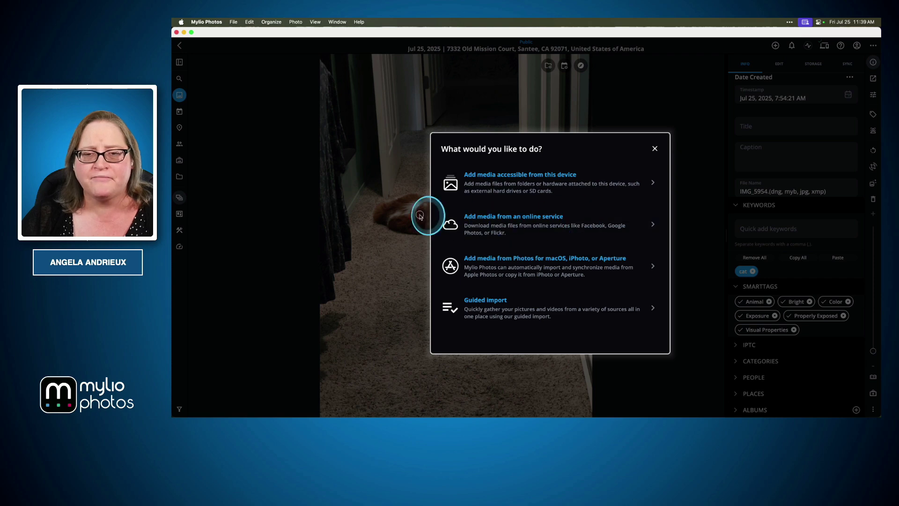
click(571, 185)
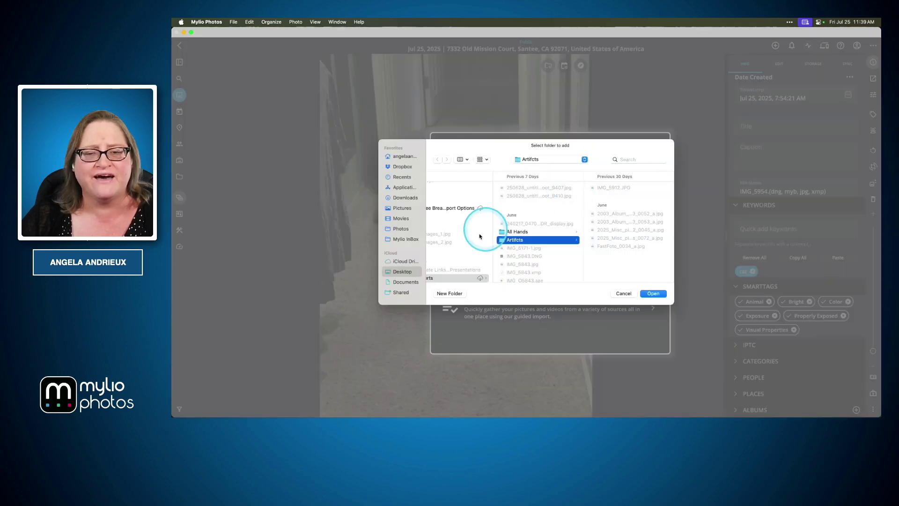
click(653, 294)
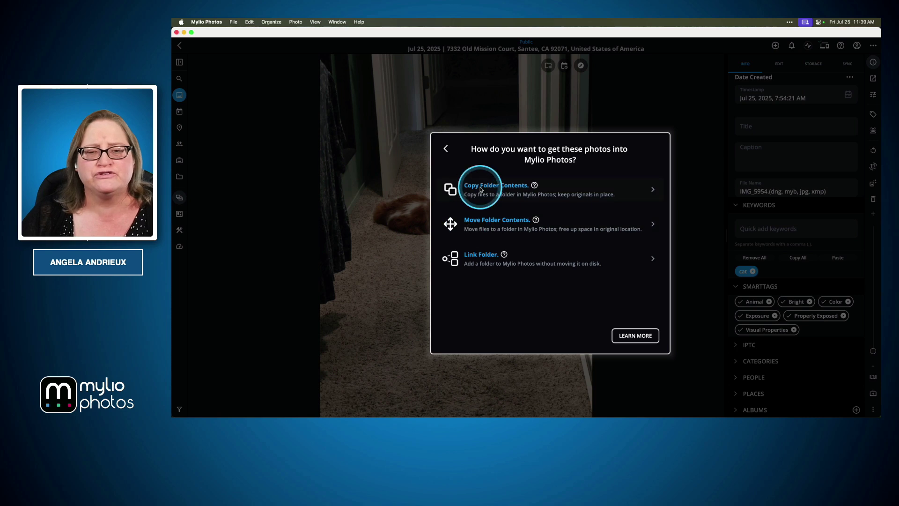
click(485, 192)
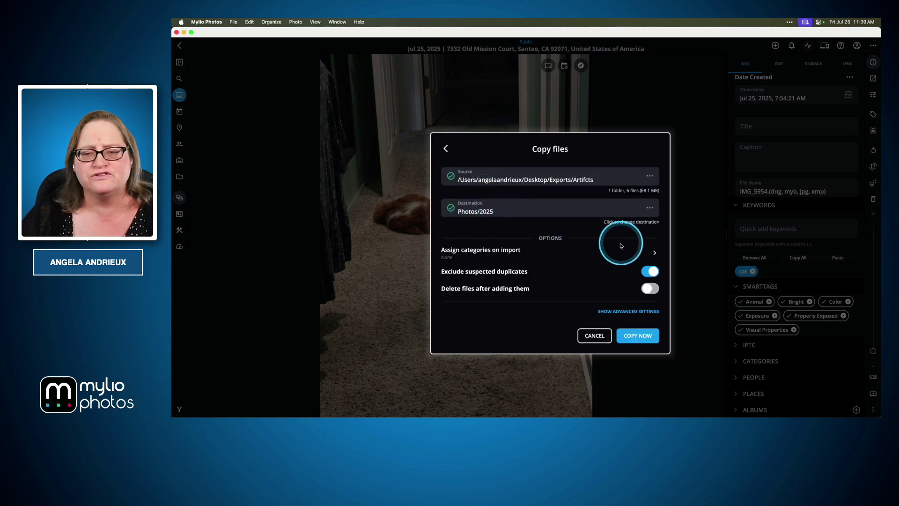
click(625, 310)
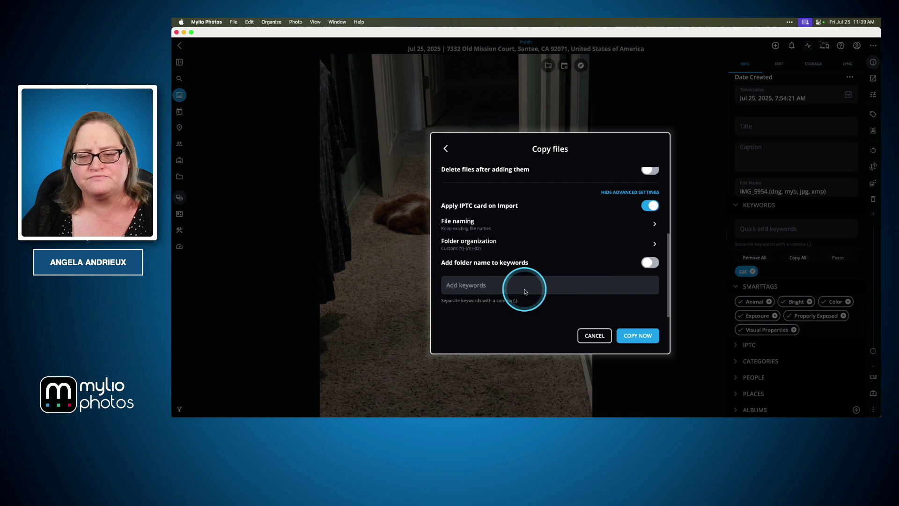
key(super+Tab)
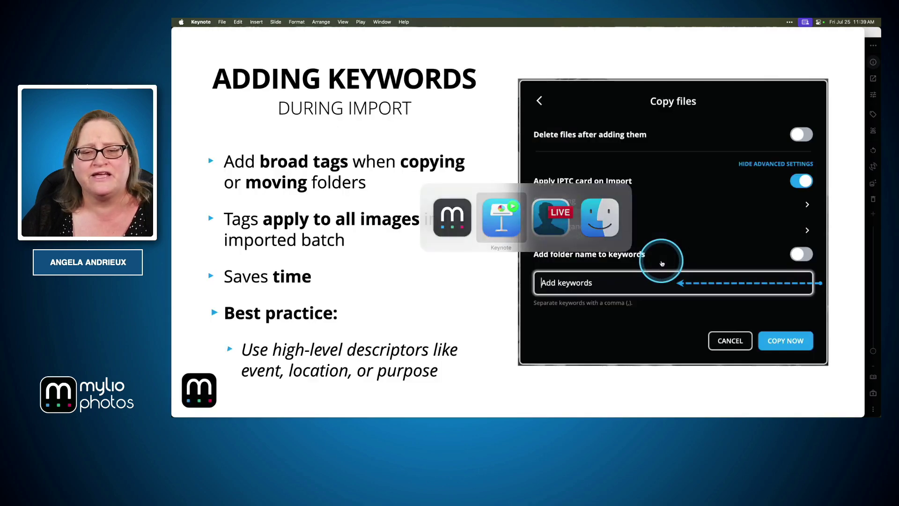
key(Right)
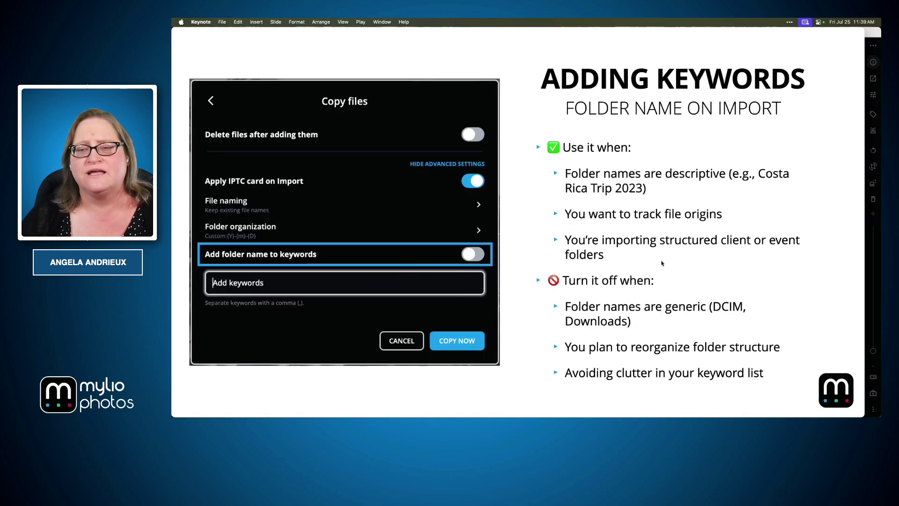
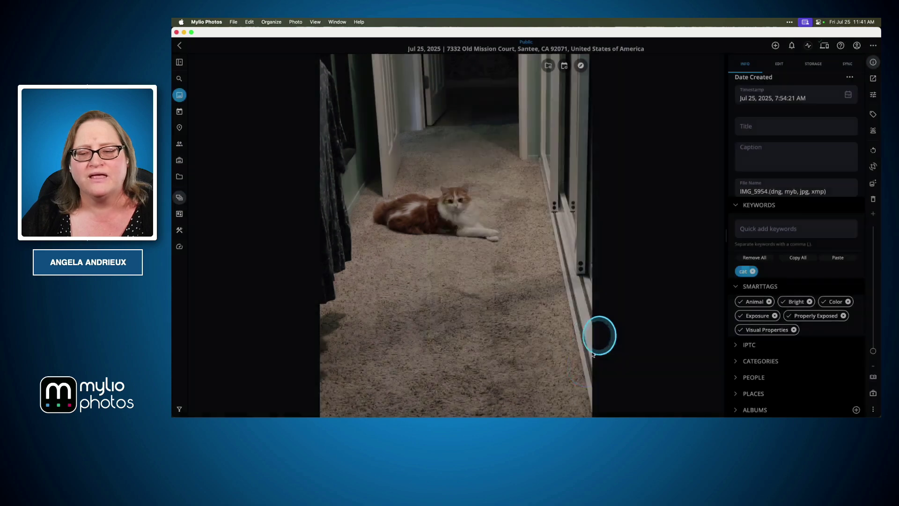
key(super+Tab)
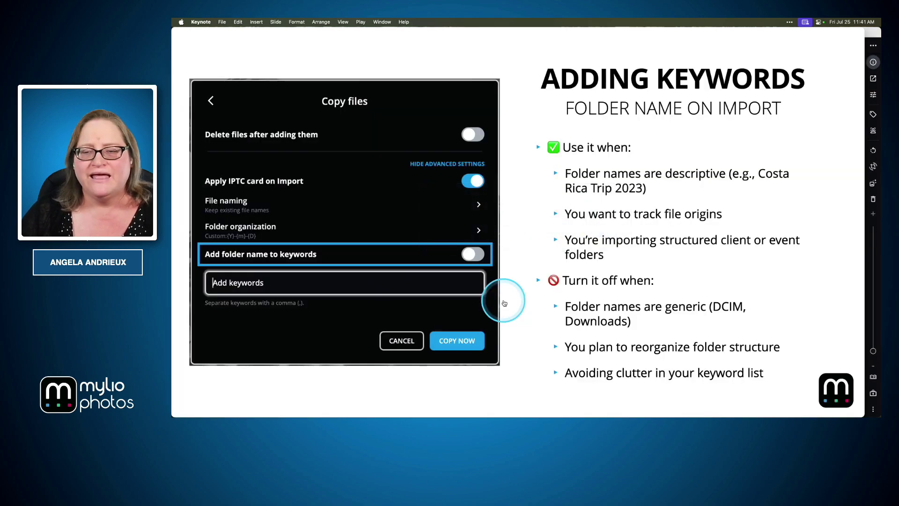
click(526, 302)
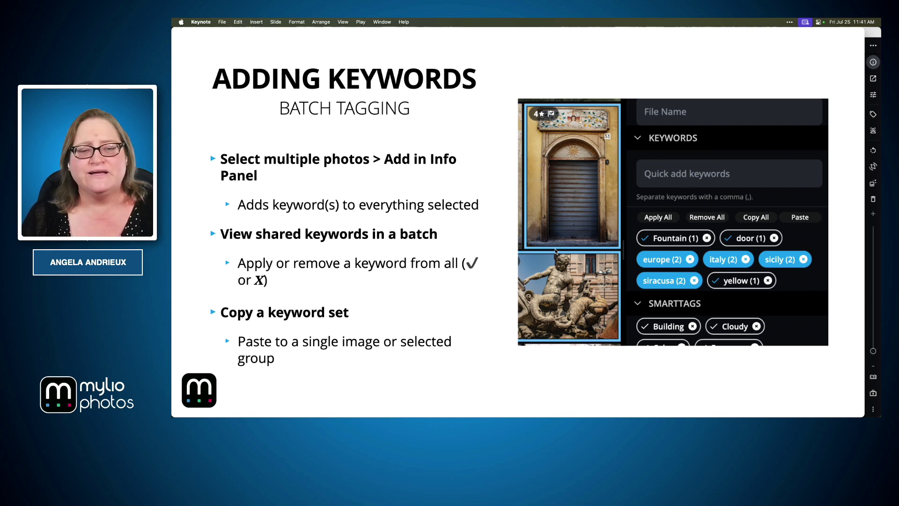
Switch to Mylio Photos, return to the photo grid and select eight cat photos together, including the one opened before.
key(super+Tab)
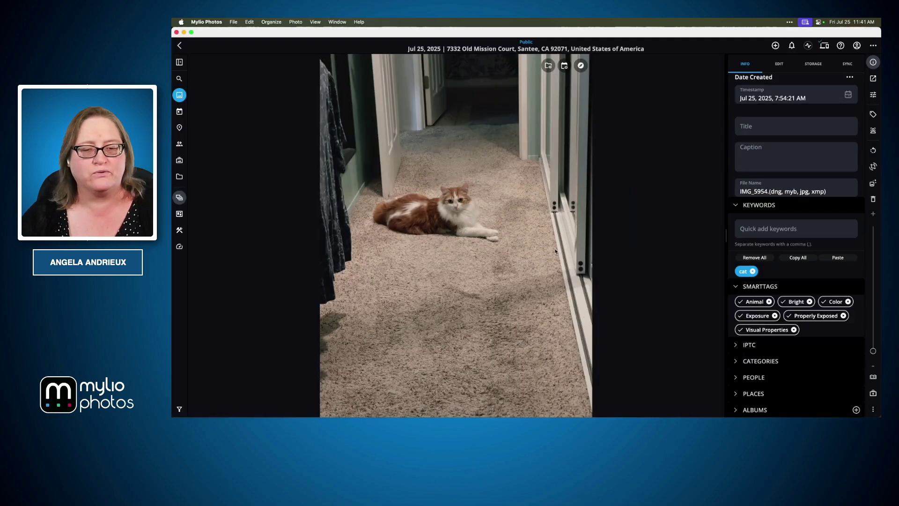
key(Escape)
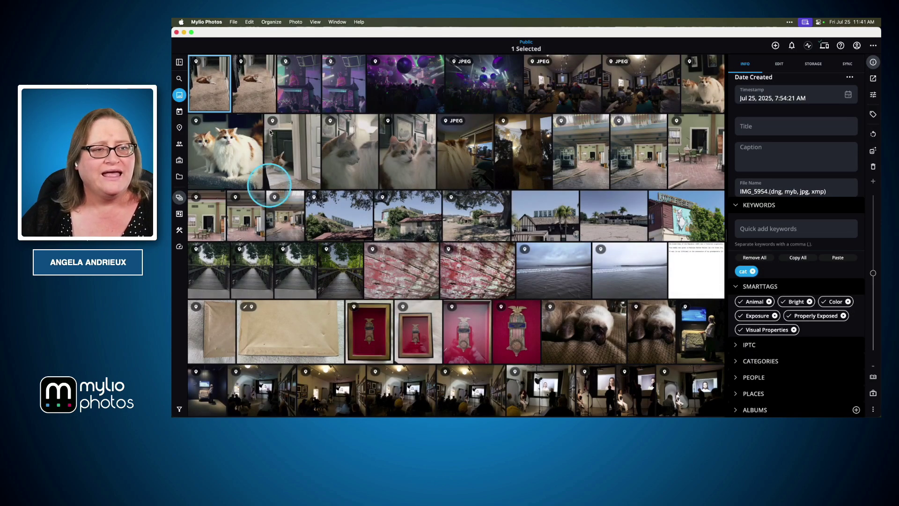
super+click(267, 101)
super+click(230, 152)
super+click(302, 163)
super+click(356, 164)
super+click(463, 162)
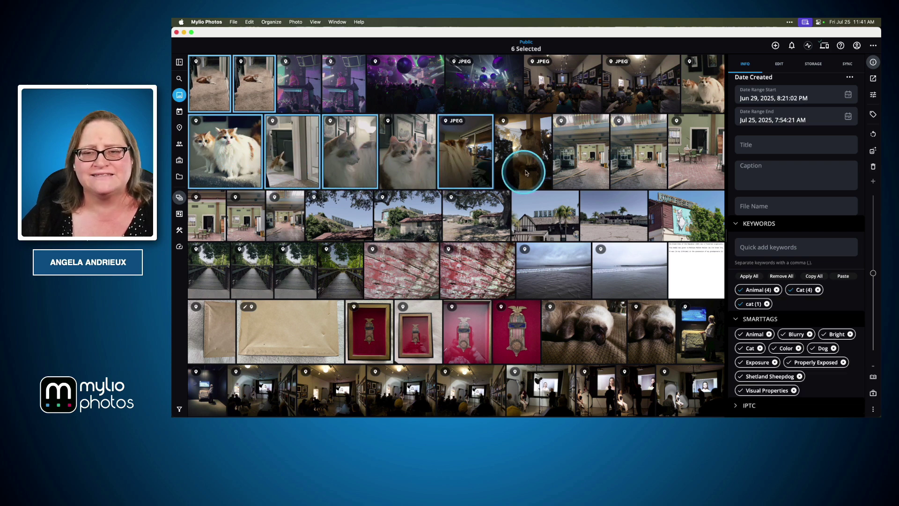
super+click(528, 170)
super+click(703, 81)
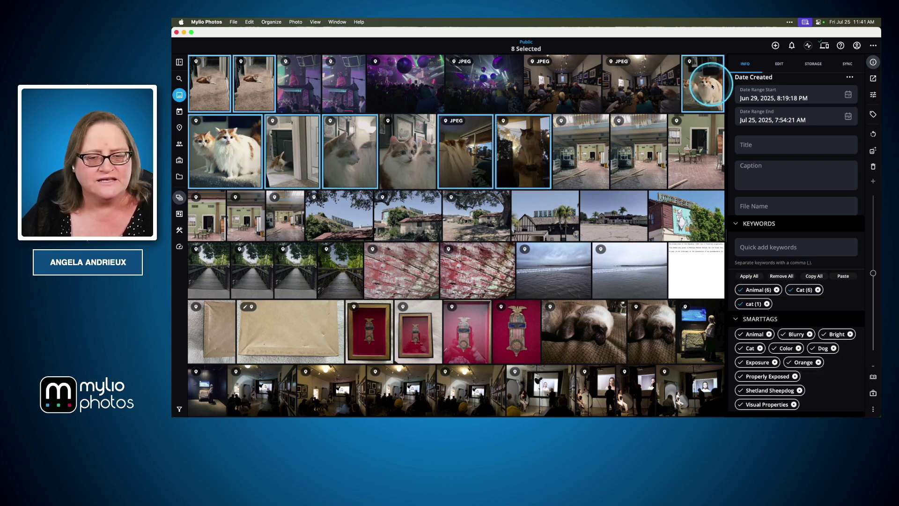
Add the two sleeping Siamese cat photos to the selection and remove the lowercase "cat" keyword from the selected photos.
super+click(619, 322)
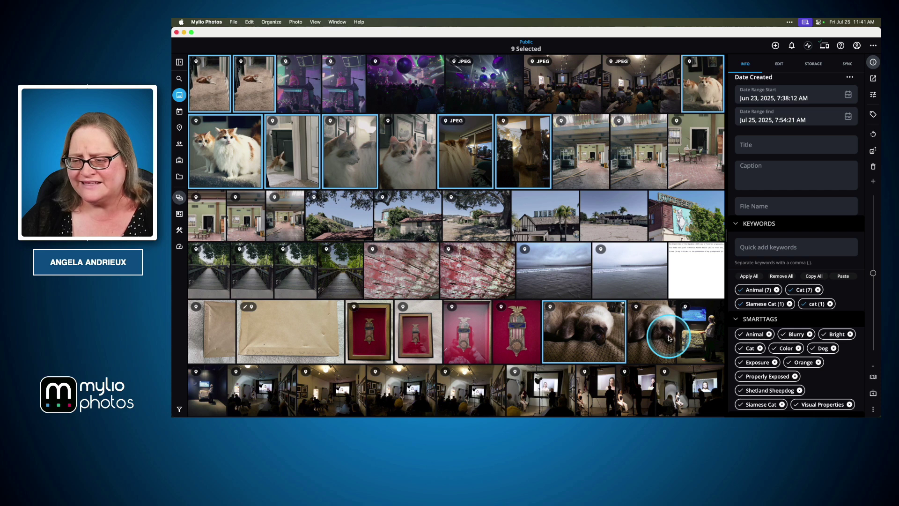
super+click(651, 334)
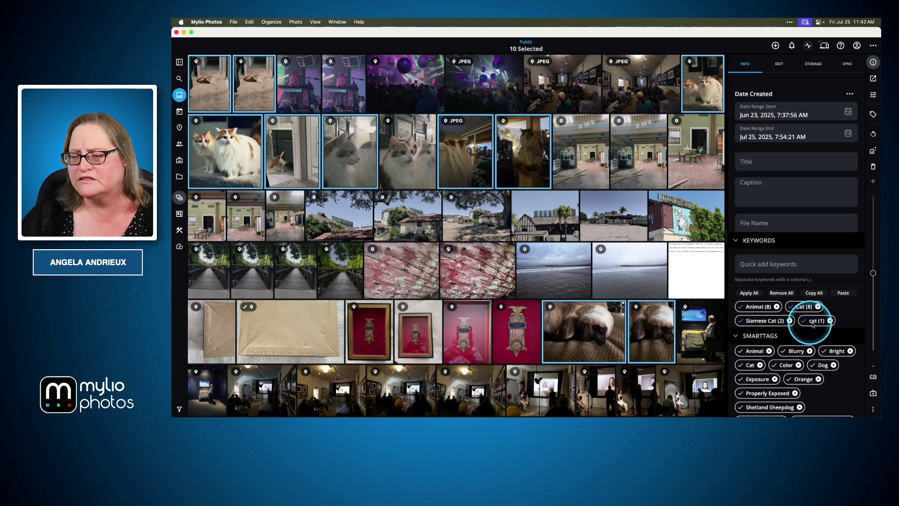
click(831, 321)
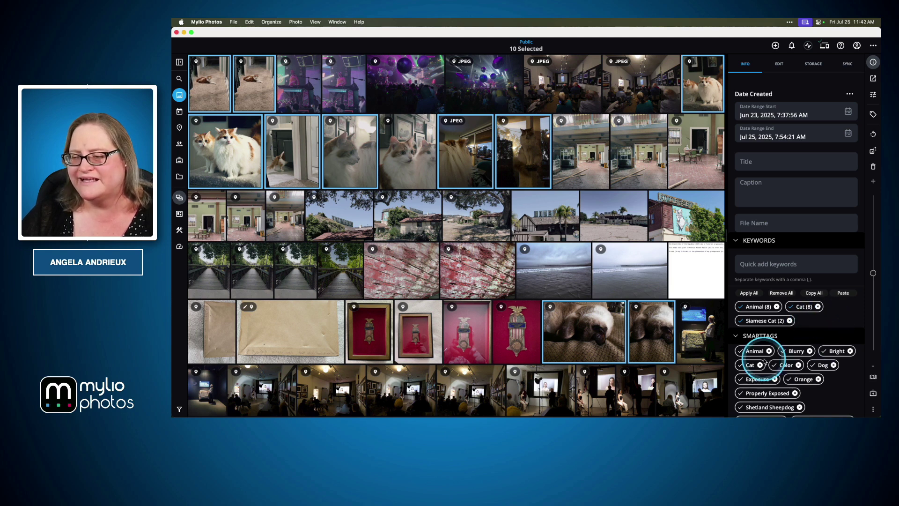
Apply the existing keywords Cat and Animal to all selected photos and add the new keyword "Feline" to them.
click(791, 308)
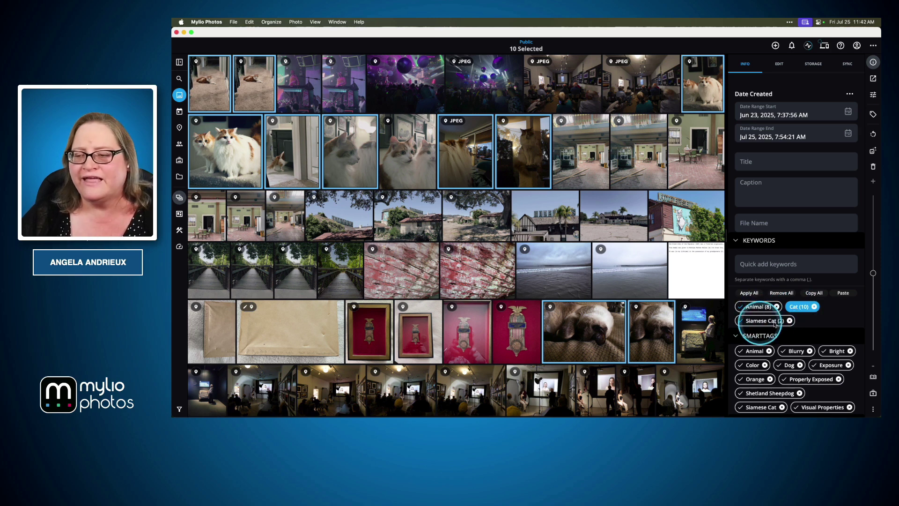
click(741, 308)
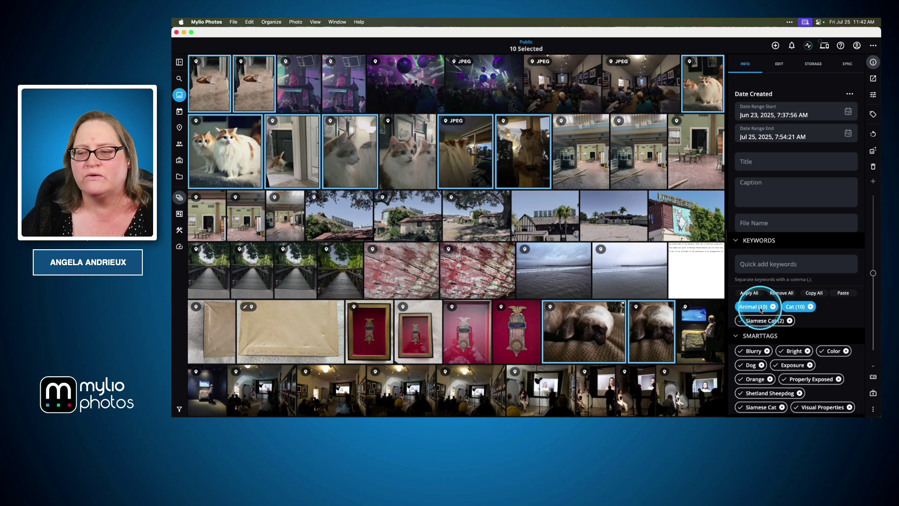
click(765, 263)
text(Feline)
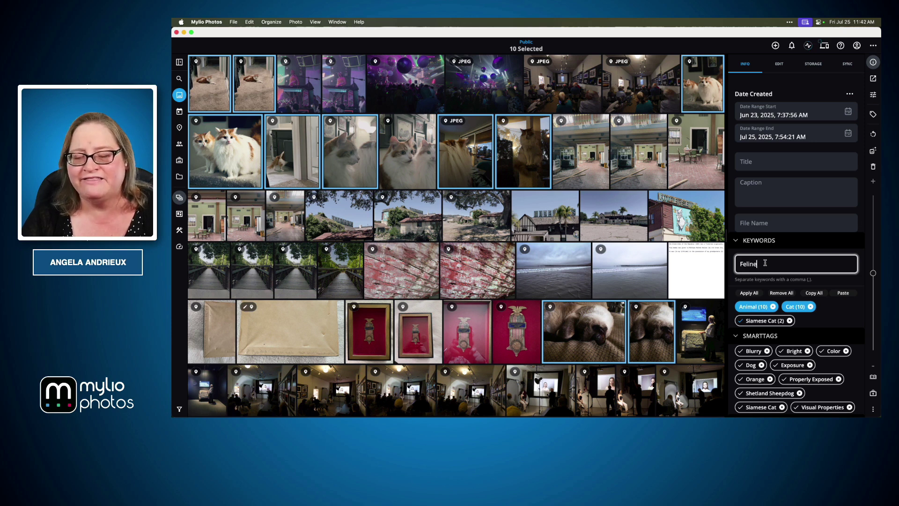
text(,)
key(Return)
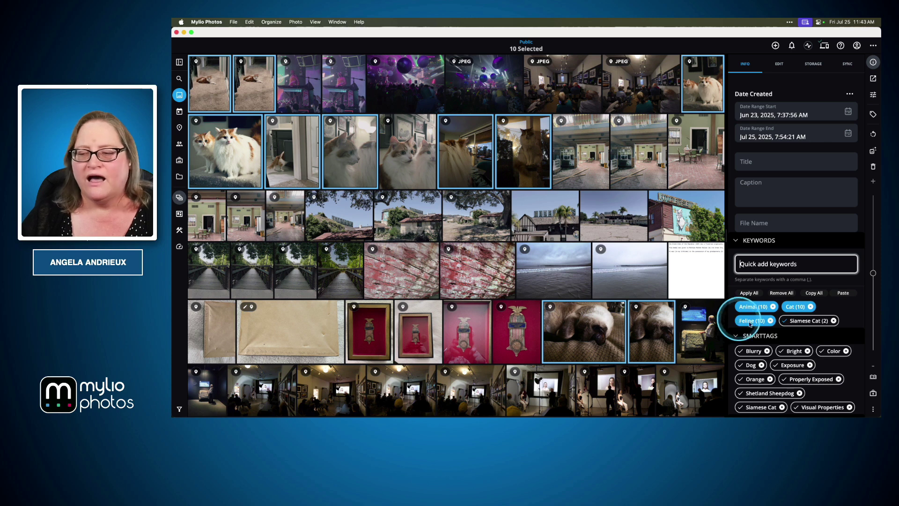
Remove the incorrect SmartTags Dog and Shetland Sheepdog from the selected cat photos.
scroll(816, 323, down, 2)
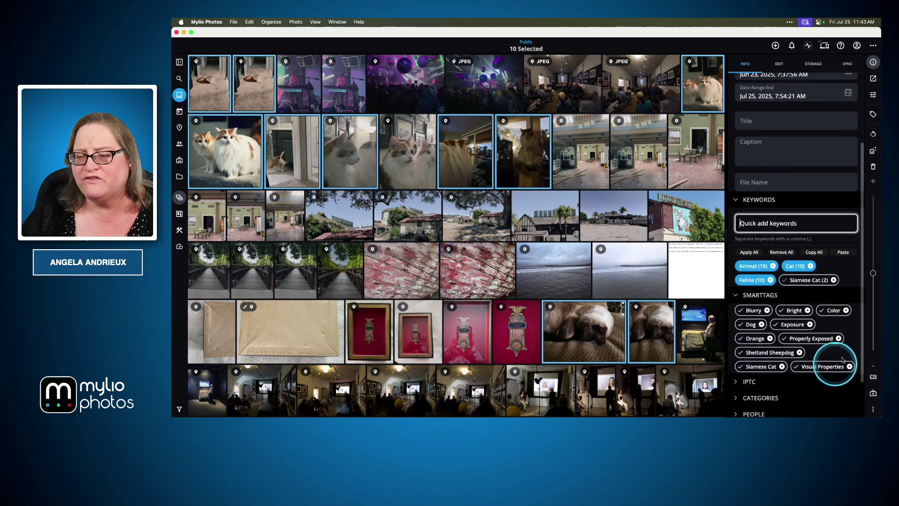
click(761, 324)
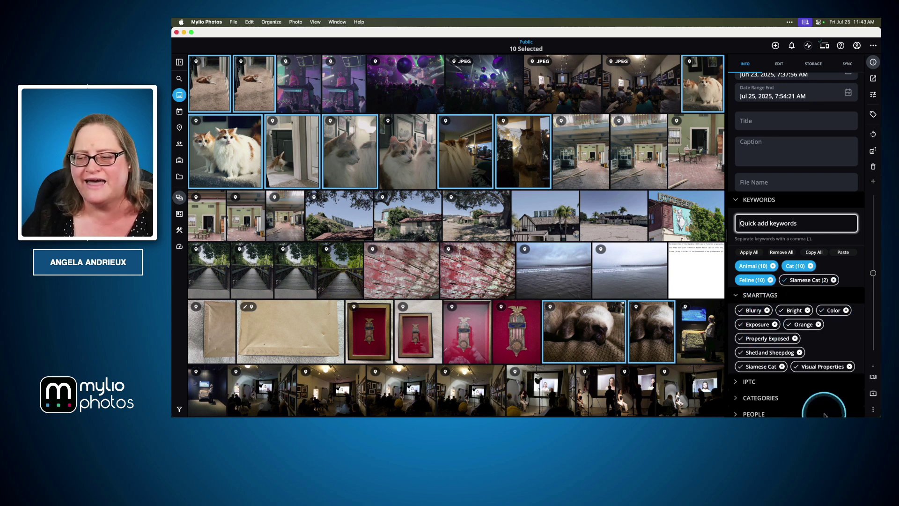
click(800, 352)
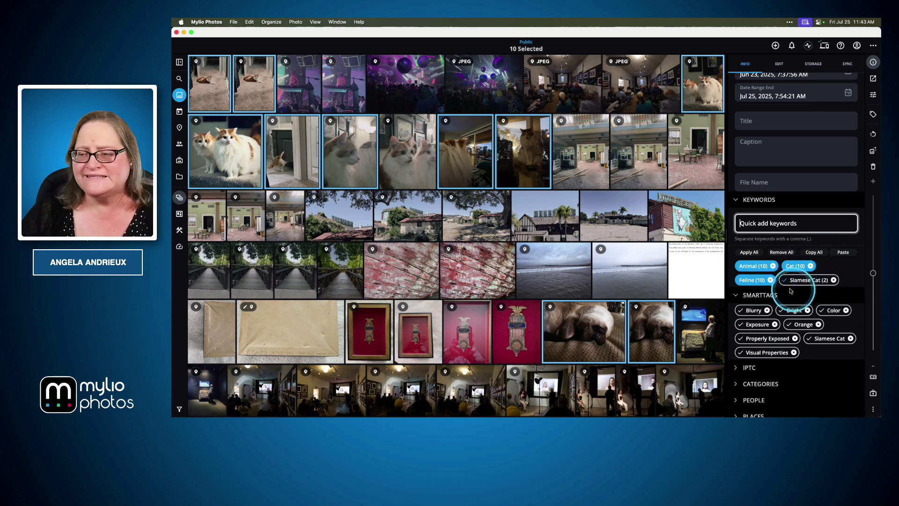
Copy all keywords from the first cat photo and paste them onto the two adjacent cat photos from June 13, 2025.
click(220, 92)
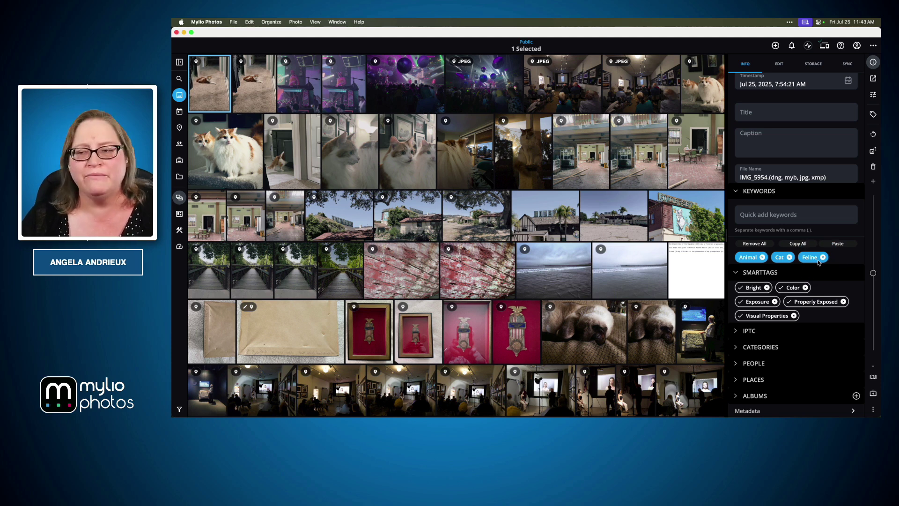
click(799, 244)
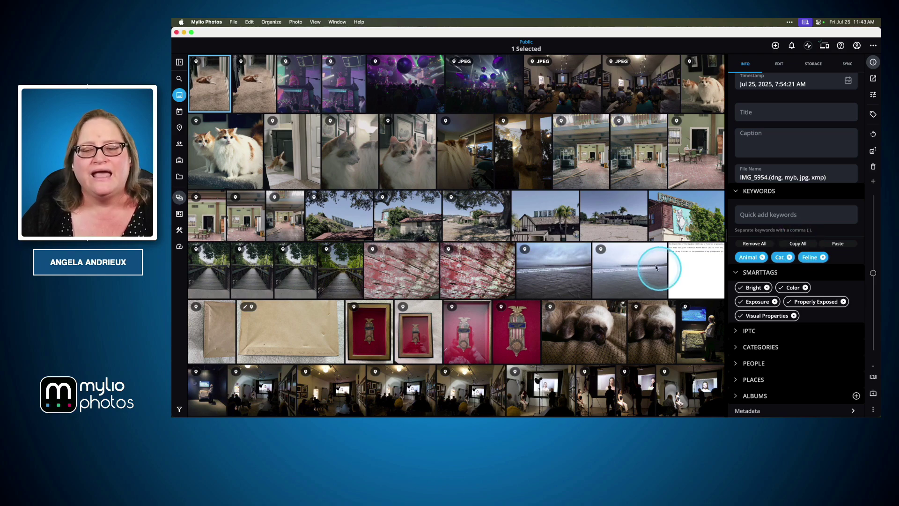
scroll(661, 271, down, 20)
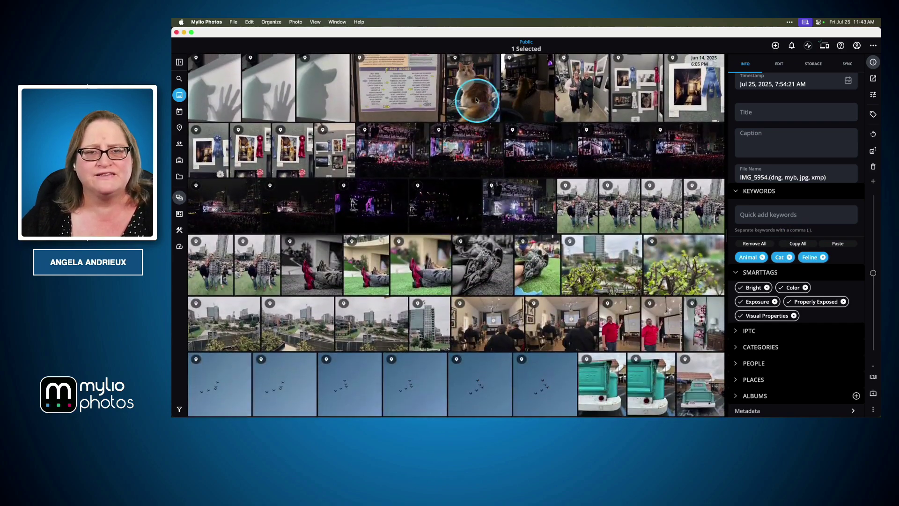
click(473, 93)
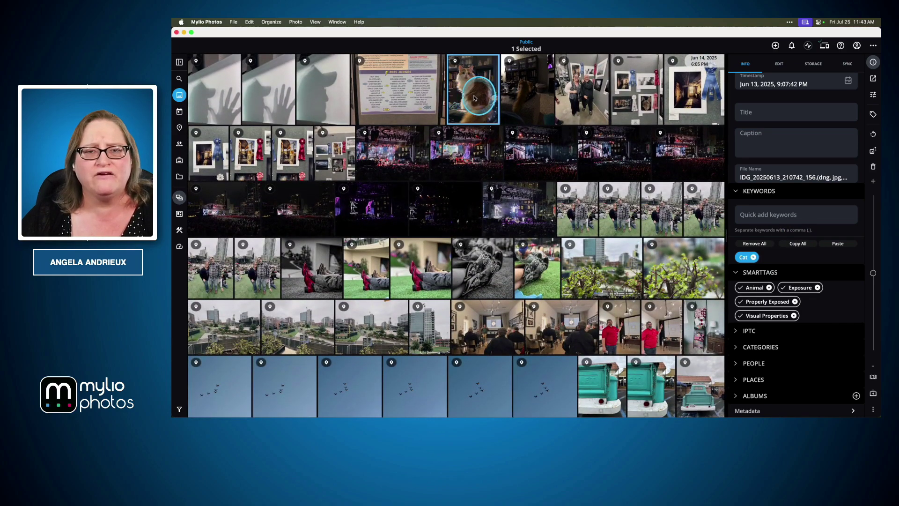
super+click(542, 101)
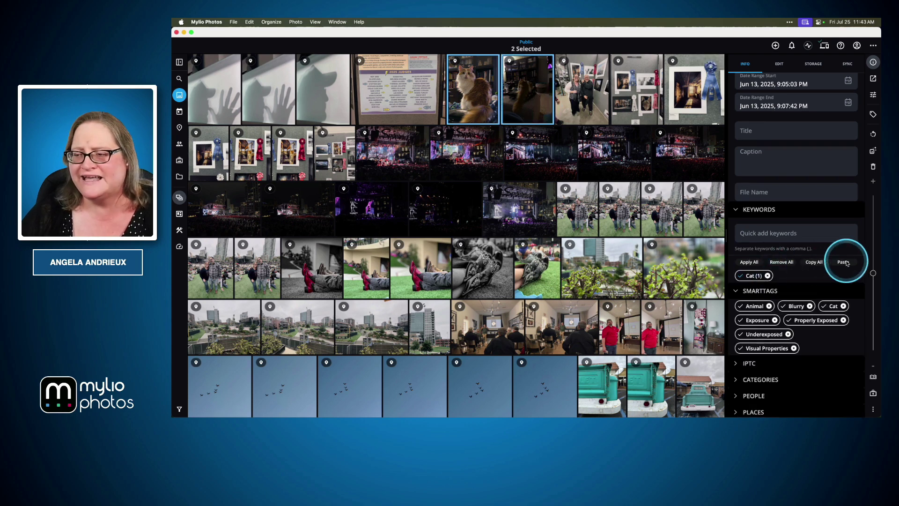
click(844, 262)
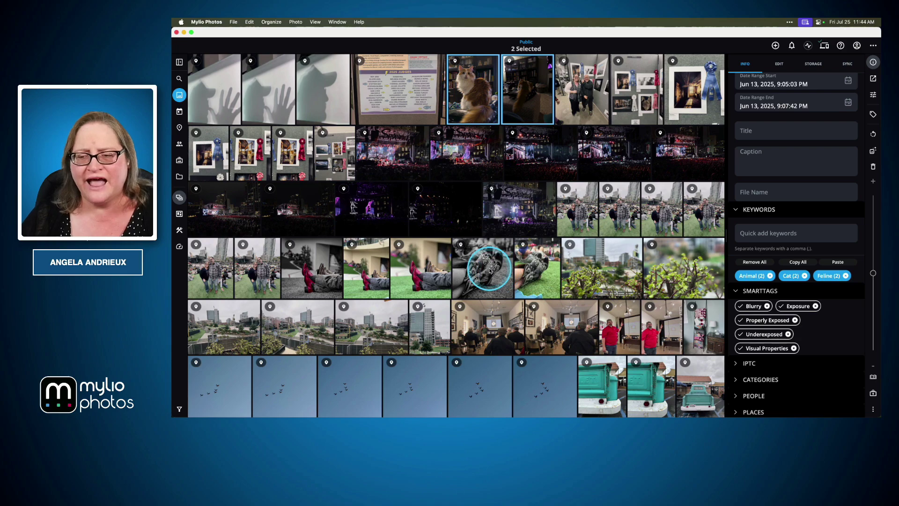
Select four cat photos dated between April 28 and May 4, 2025, and paste the copied keyword set onto them.
scroll(490, 270, down, 10)
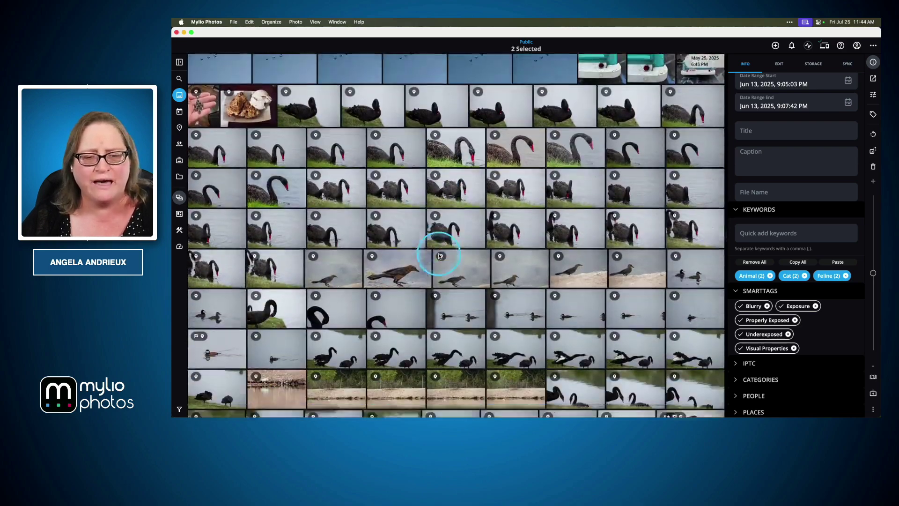
scroll(439, 256, down, 15)
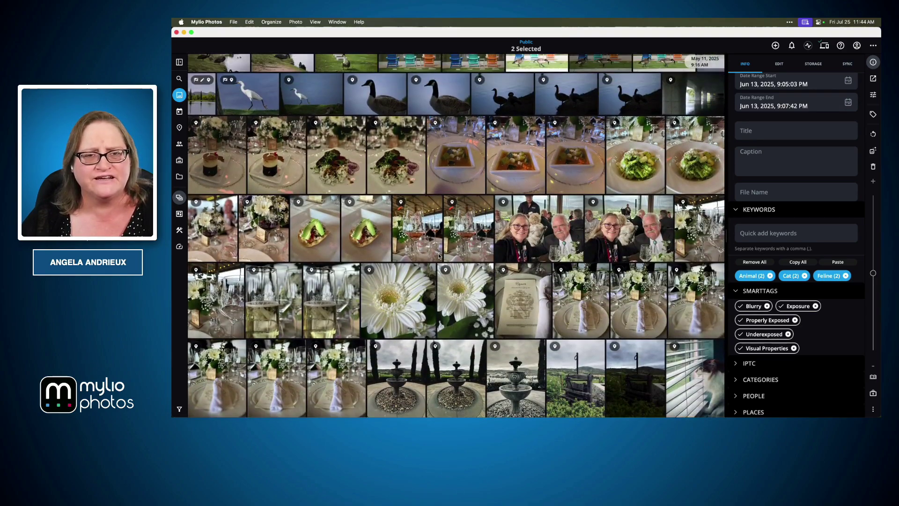
scroll(439, 256, down, 5)
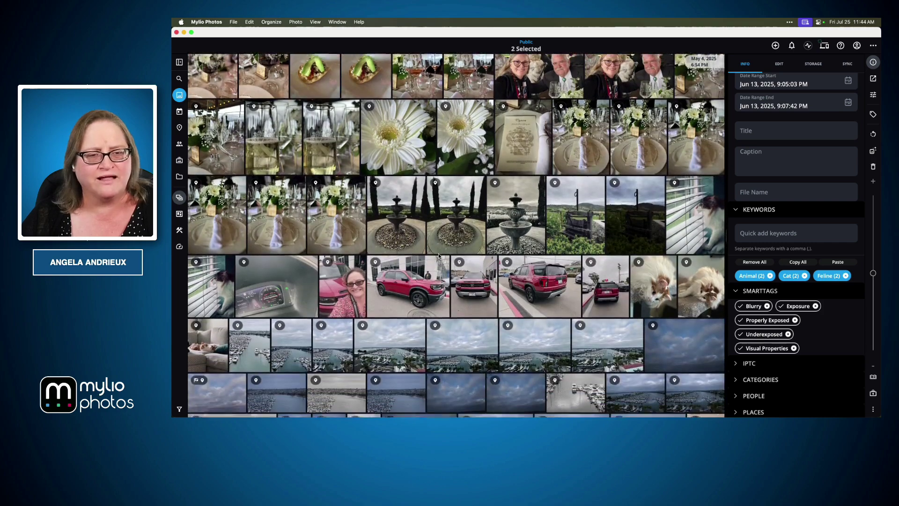
scroll(440, 255, down, 4)
click(654, 161)
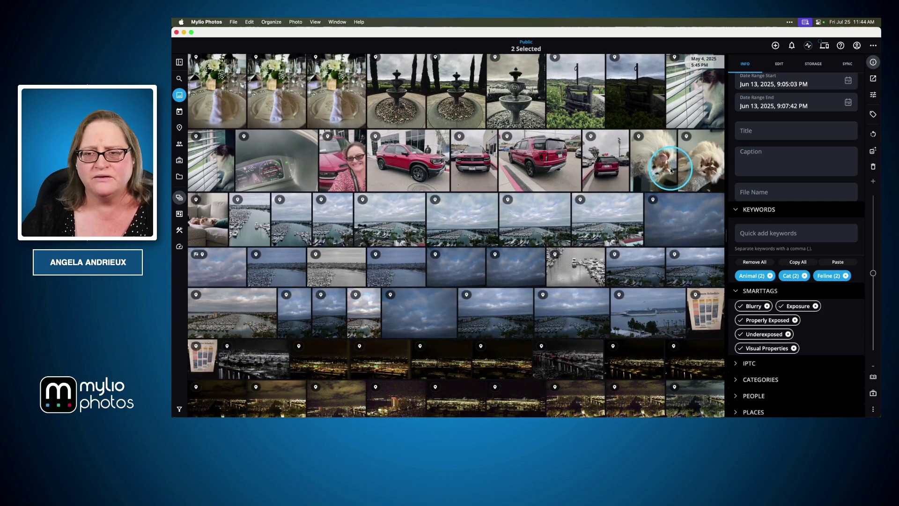
shift+click(701, 161)
super+click(204, 220)
super+click(214, 172)
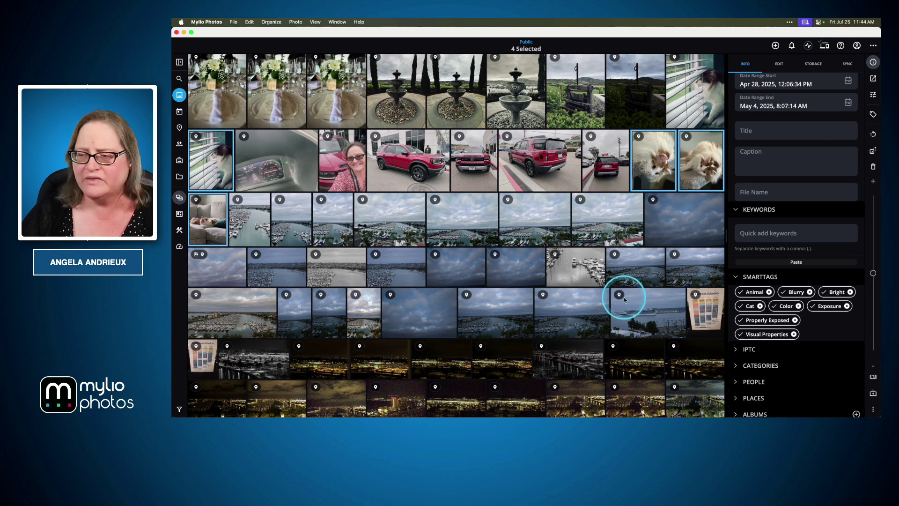
click(797, 262)
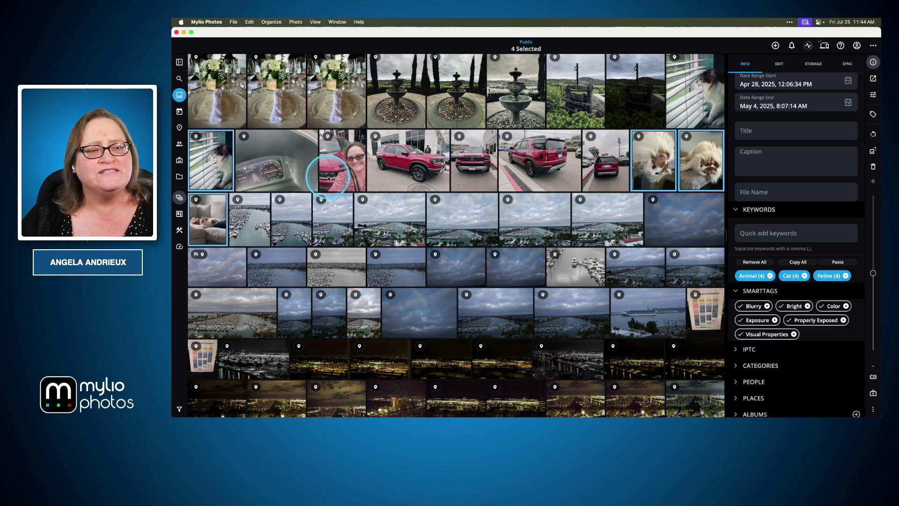
Open QuickFilters, find the keyword "feline" and filter the library by it.
click(179, 63)
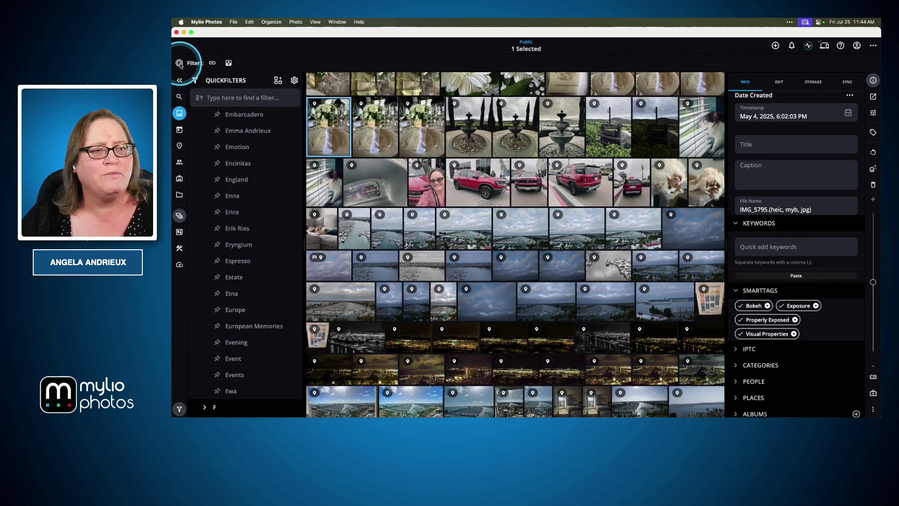
click(223, 99)
text(feline)
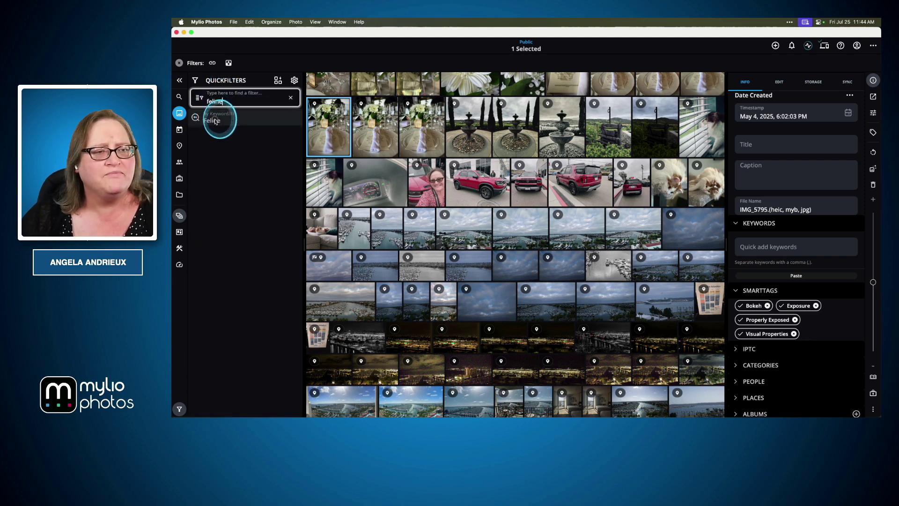
click(216, 121)
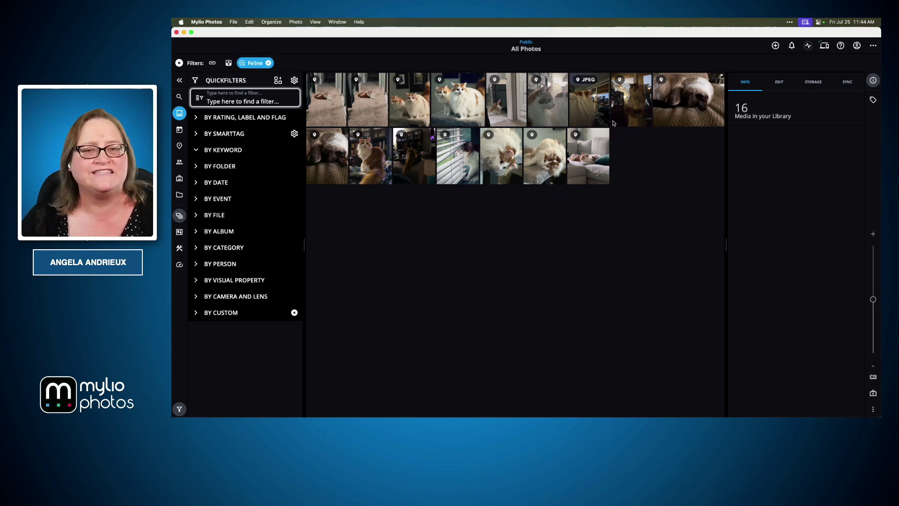
Select all photos in the filtered results, remove the keyword Feline from them and clear the Feline filter.
click(616, 132)
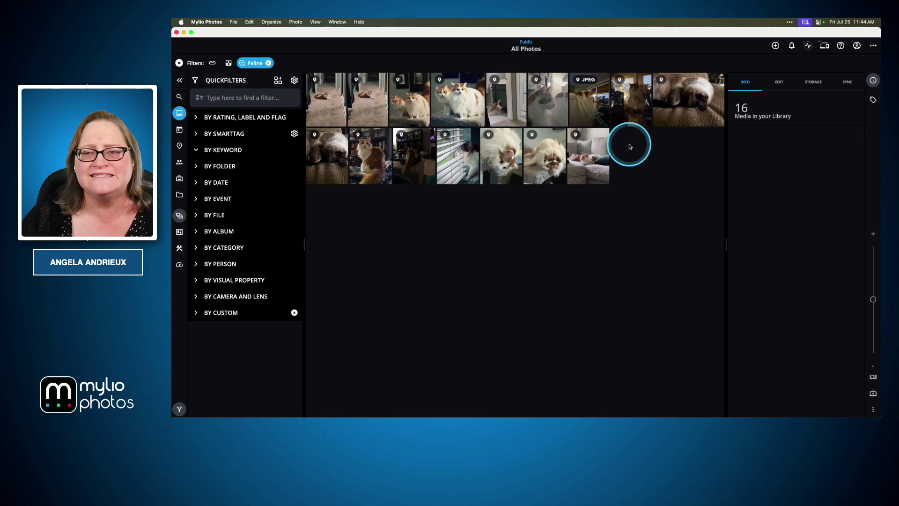
key(super+a)
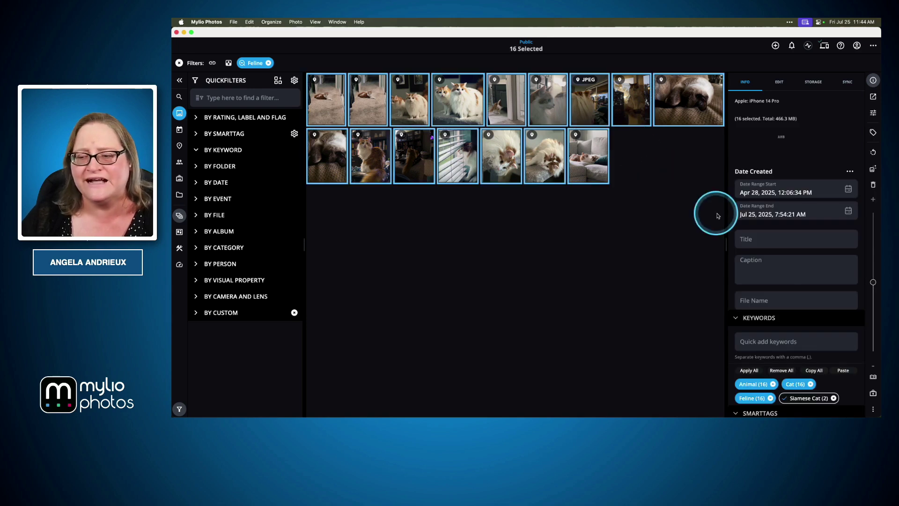
scroll(752, 248, down, 5)
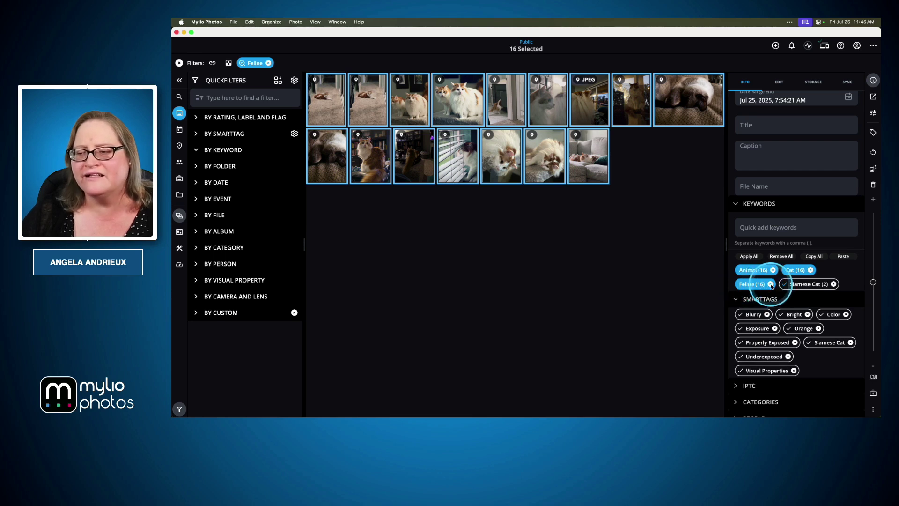
click(771, 284)
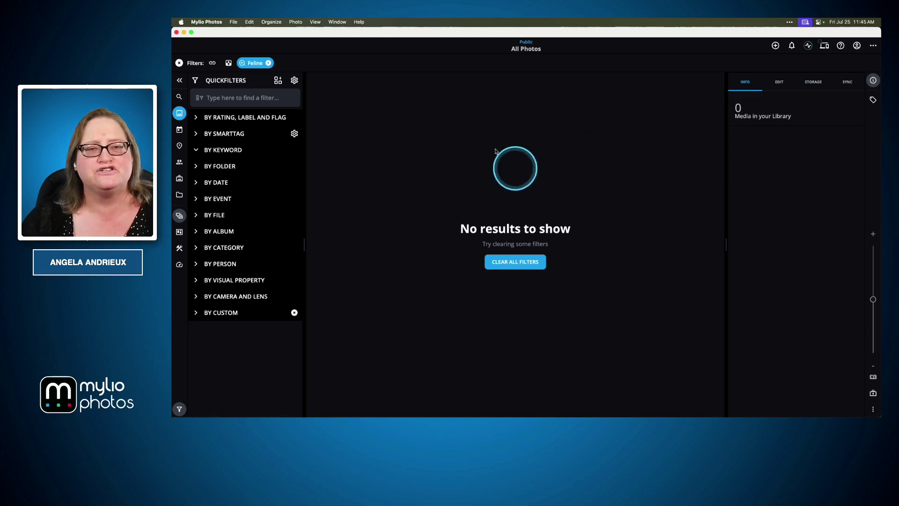
click(268, 63)
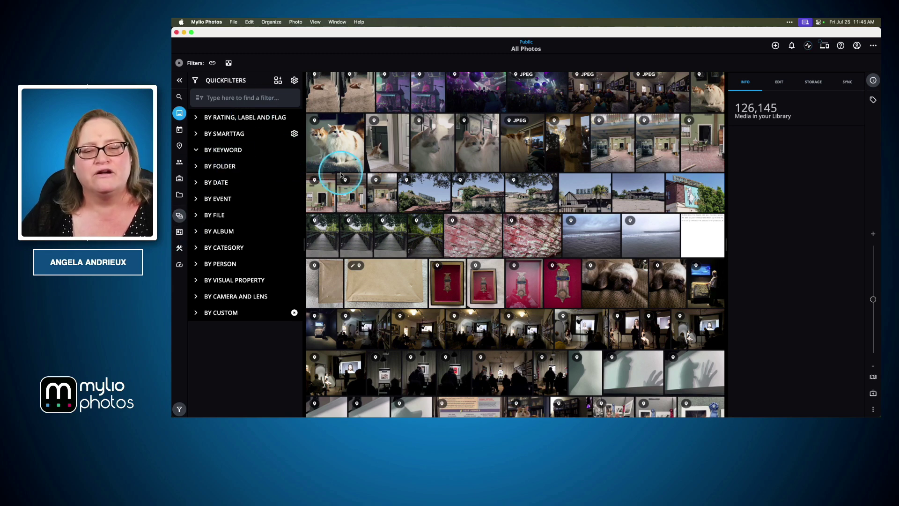
Switch to the Keynote presentation and advance from the batch tagging slide to the "View Your Keyword List" slide.
key(super+Tab)
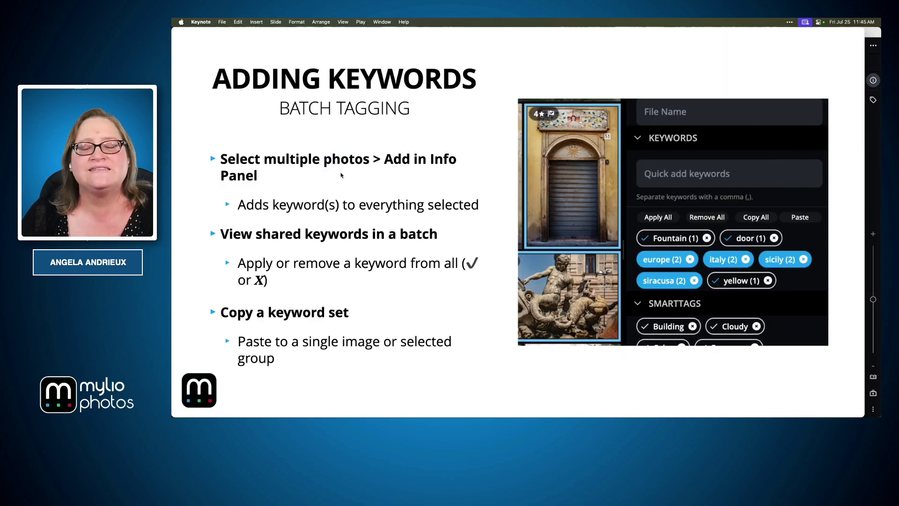
key(Right)
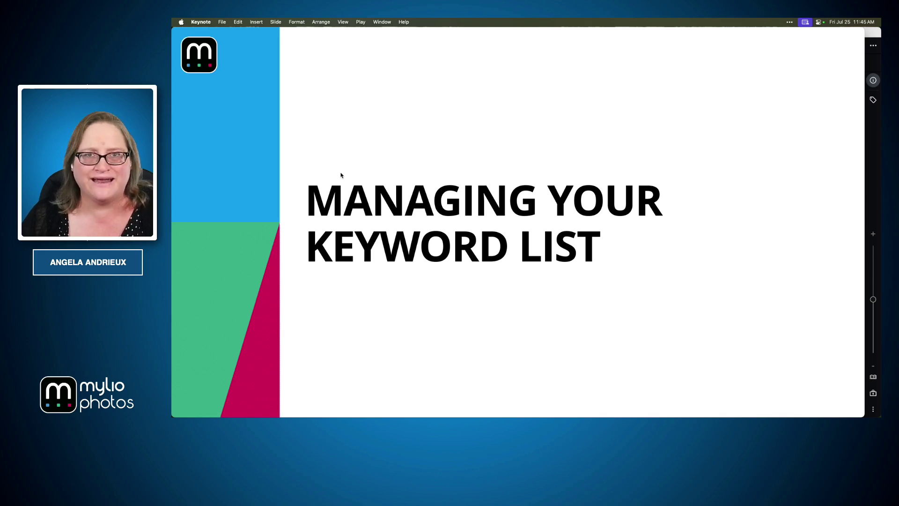
key(Right)
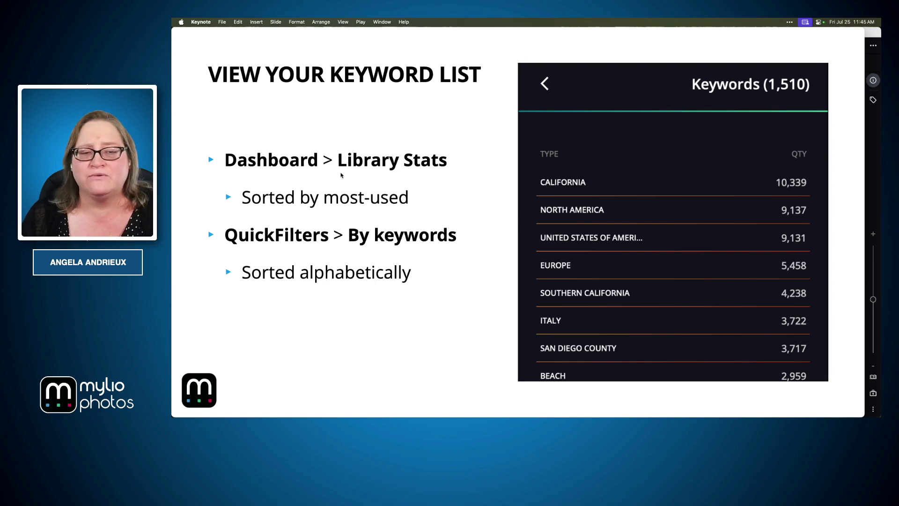
Switch back to Mylio Photos and expand the By Keyword section in QuickFilters to view its alphabetical groups.
key(super+Tab)
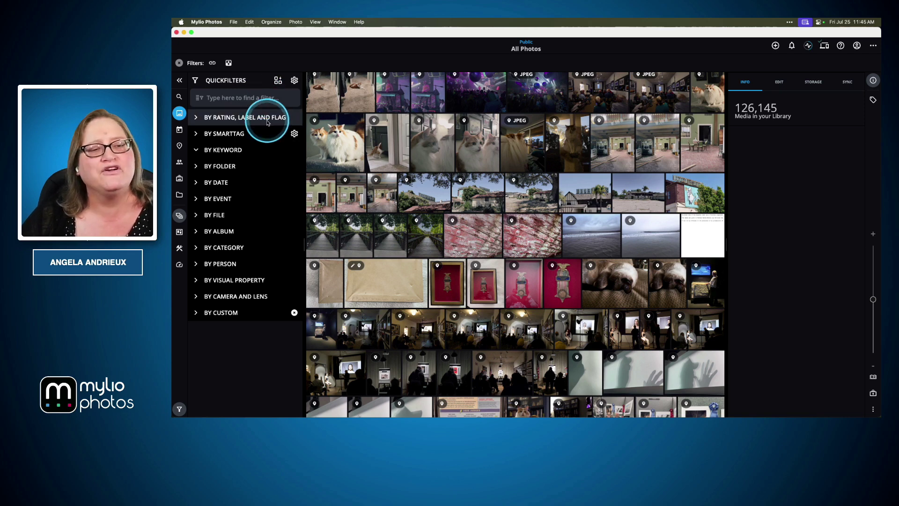
click(196, 150)
scroll(213, 174, down, 1)
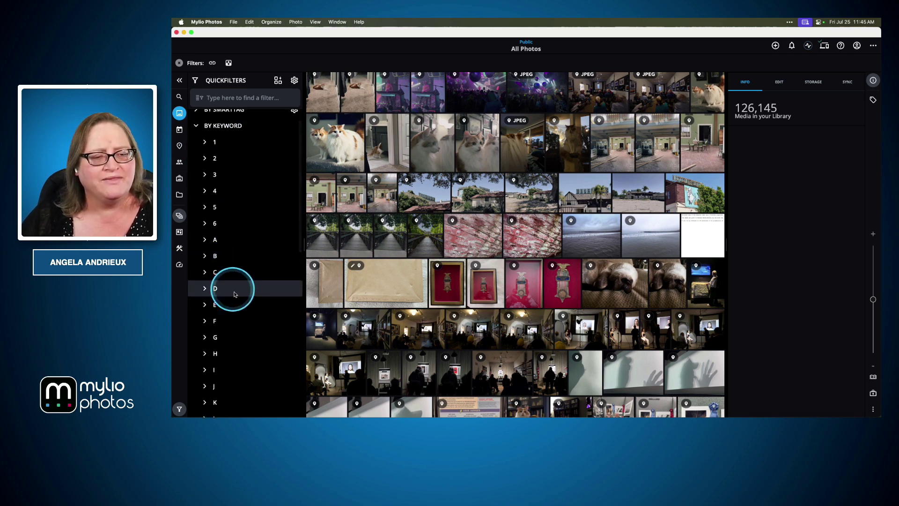
Expand the E group of the keyword filters and look through its keywords down to Event and Events.
scroll(238, 300, down, 3)
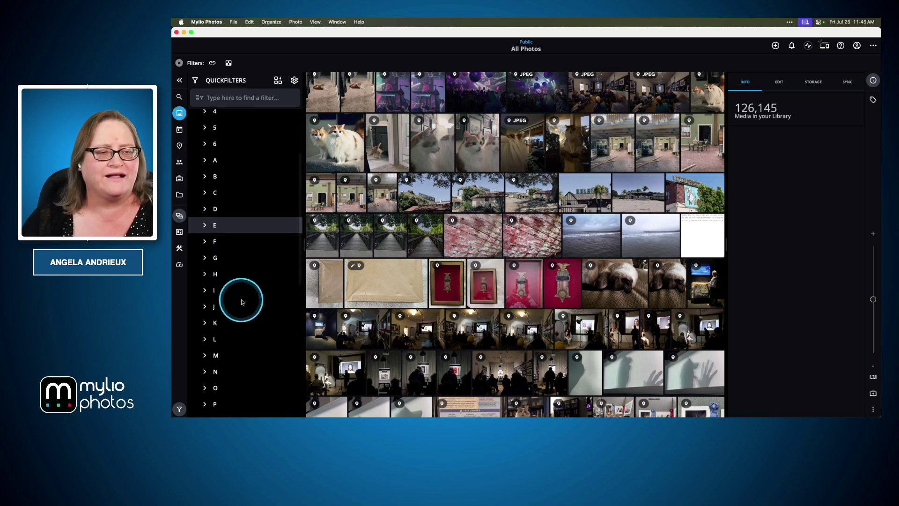
click(204, 223)
scroll(234, 223, down, 3)
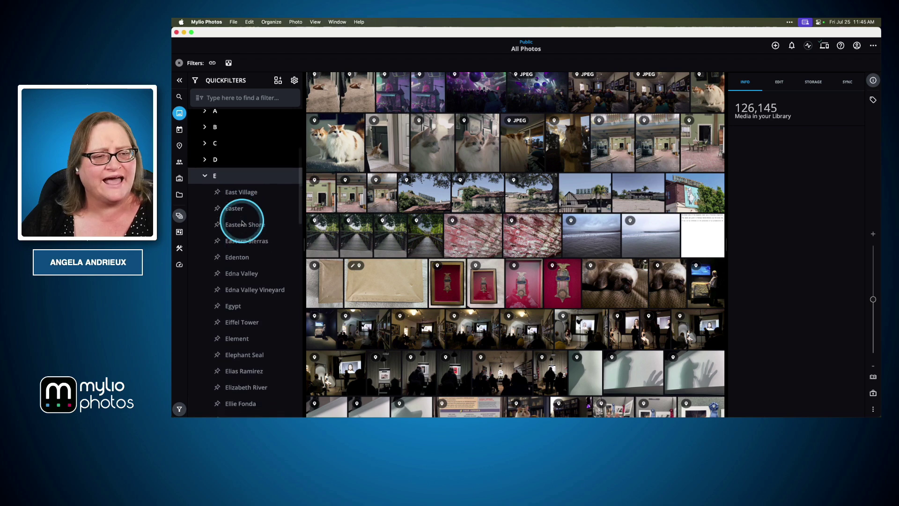
scroll(242, 223, down, 3)
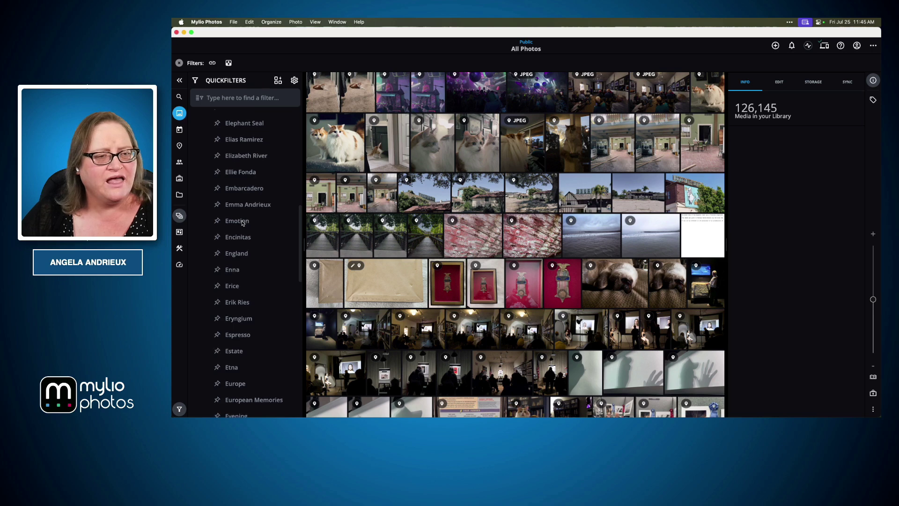
scroll(243, 224, down, 3)
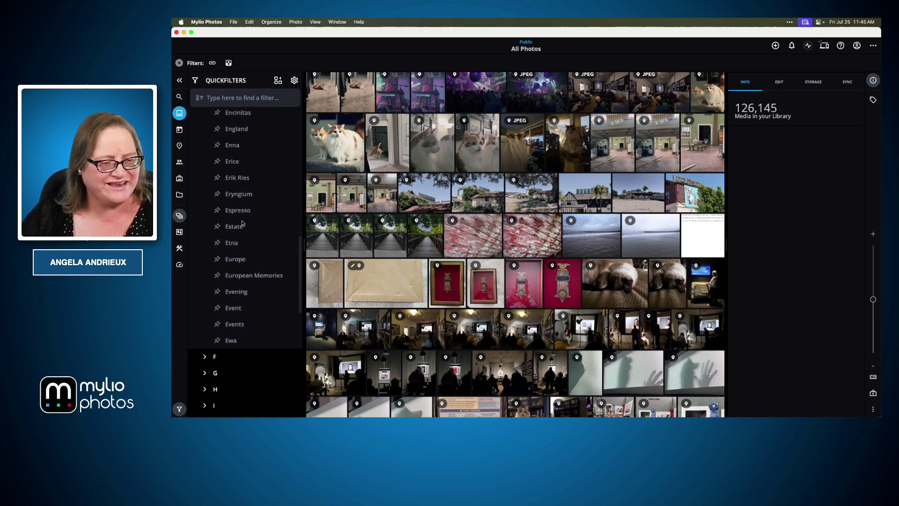
scroll(243, 223, down, 1)
scroll(242, 223, down, 1)
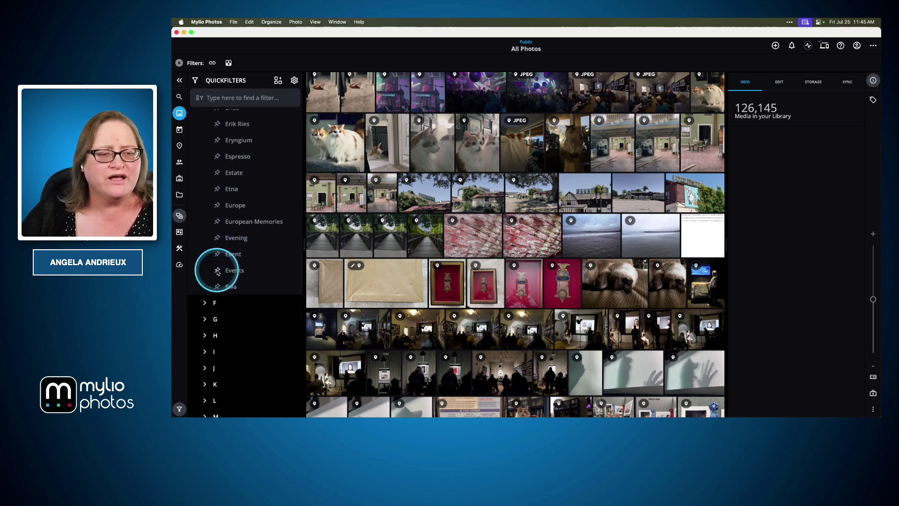
Filter the library by the keyword Events, select all resulting photos and add the existing keyword Event to them.
click(217, 271)
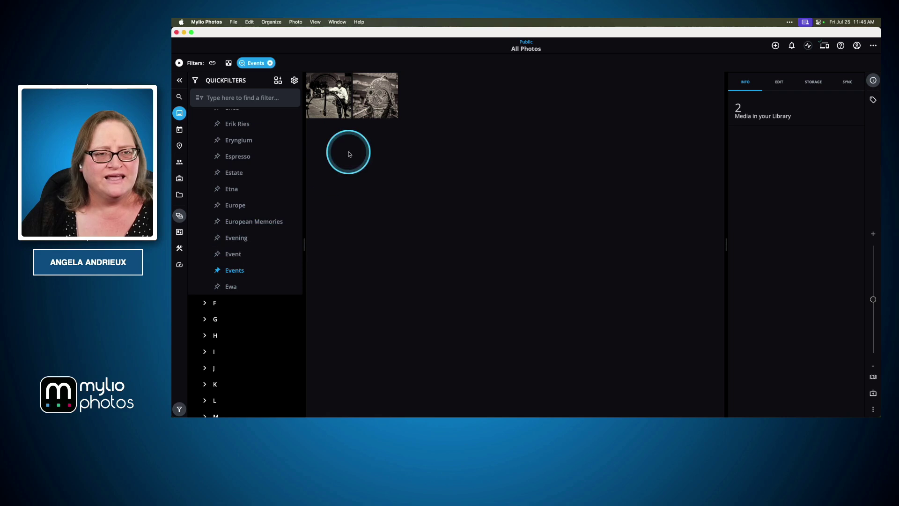
key(super+a)
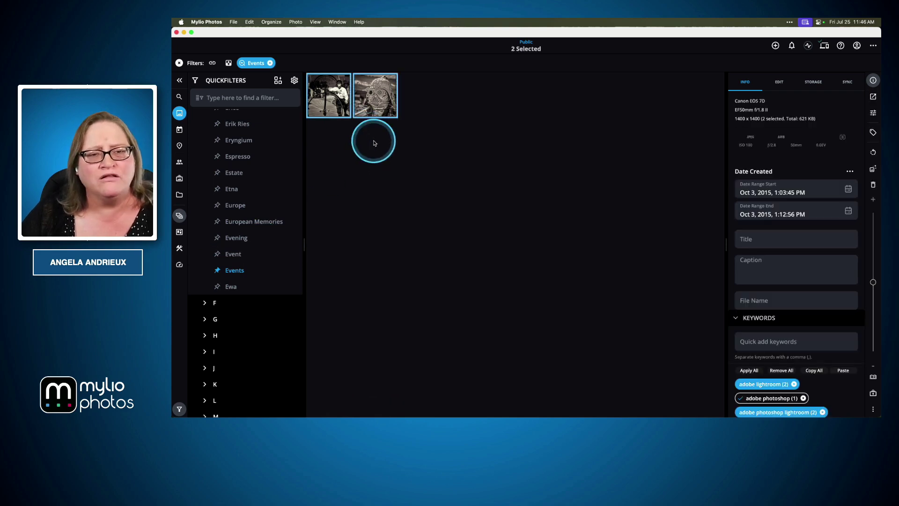
scroll(811, 332, down, 5)
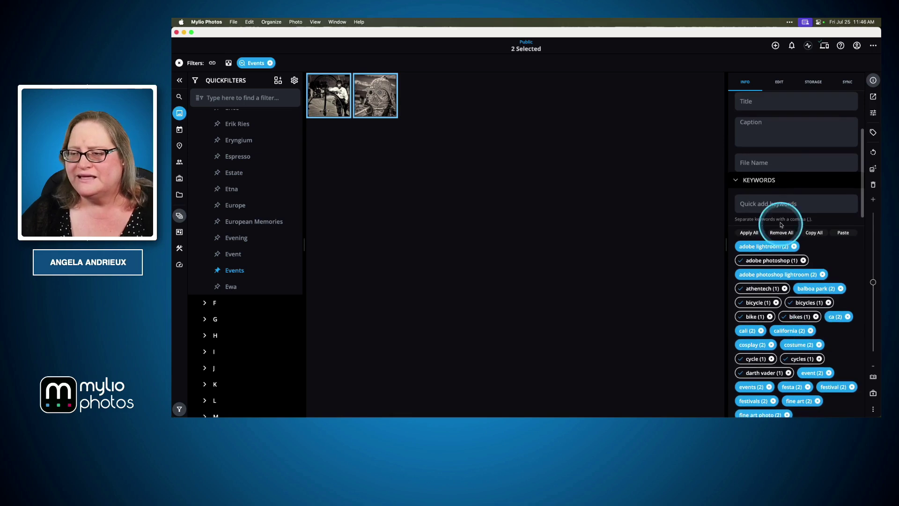
click(763, 203)
text(Event)
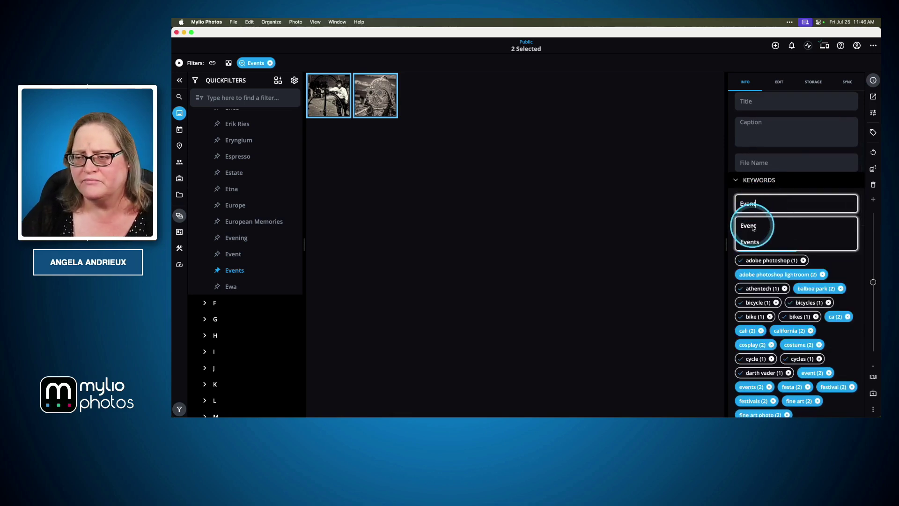
click(755, 226)
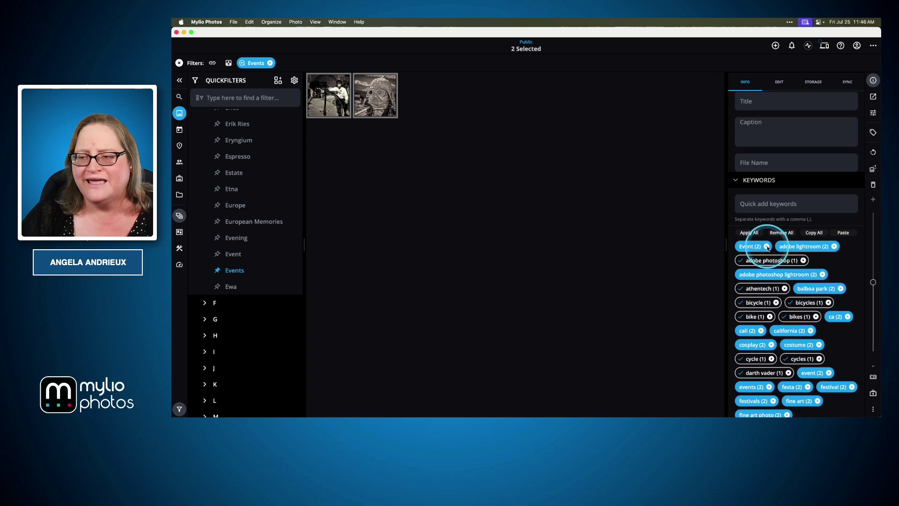
Remove the keyword "events" from the selected photos and clear the Events filter.
scroll(756, 278, down, 3)
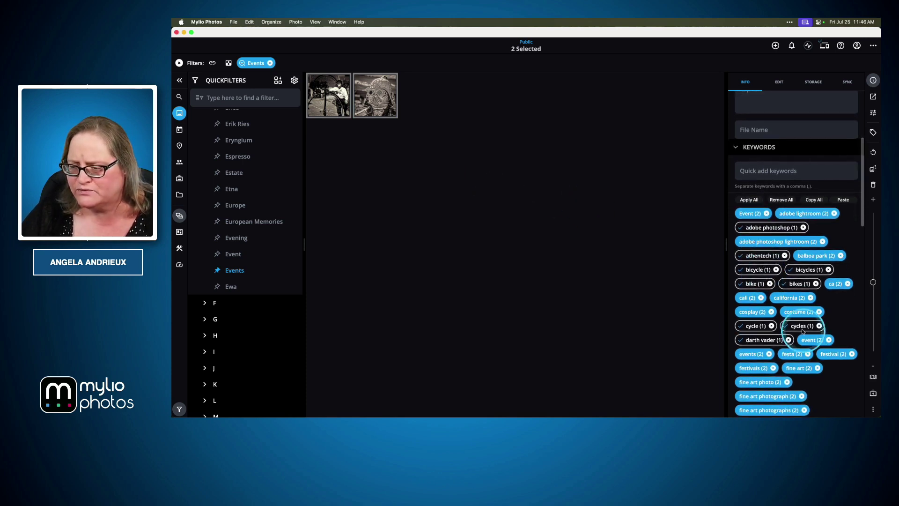
scroll(798, 323, down, 2)
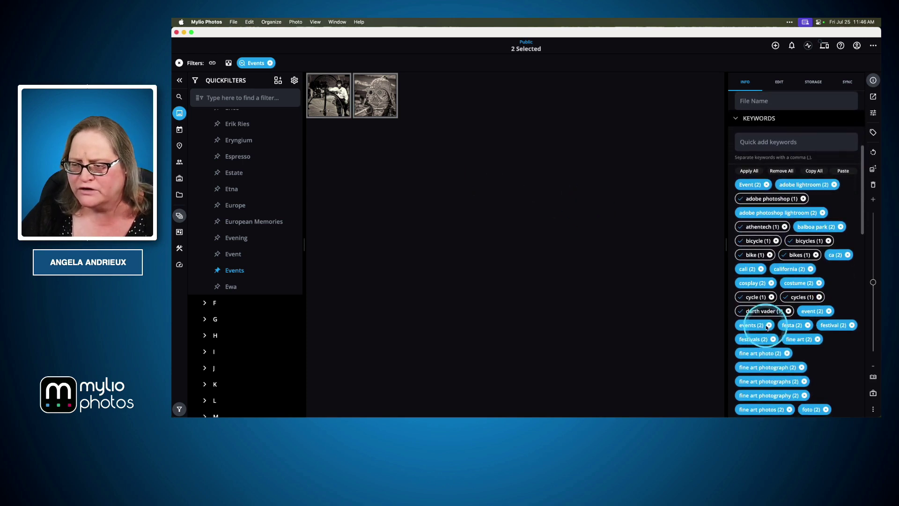
click(770, 325)
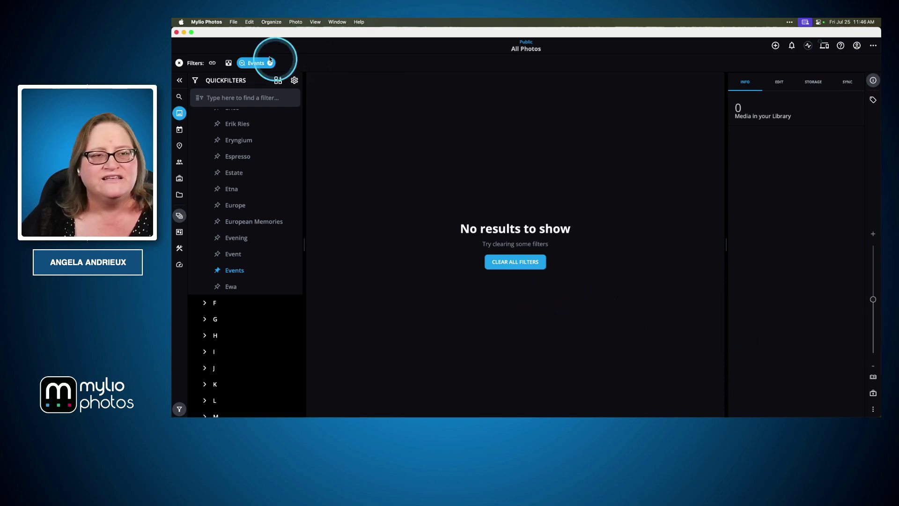
click(270, 62)
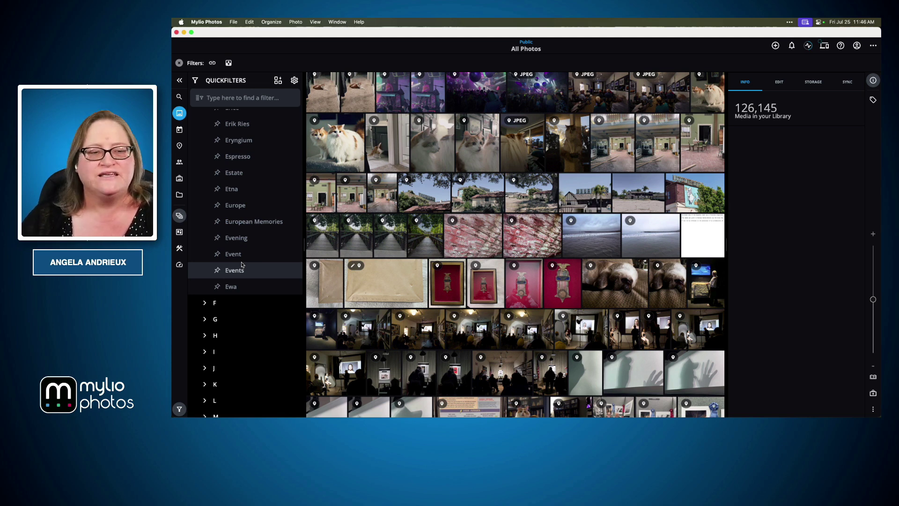
Display the Keywords list in the Dashboard's library stats and examine it from the most-used to the least-used keywords.
click(179, 265)
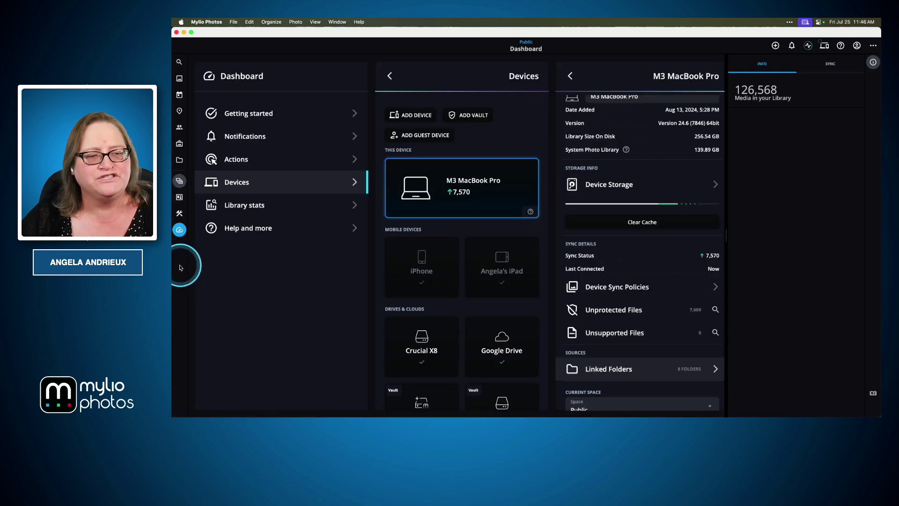
click(241, 210)
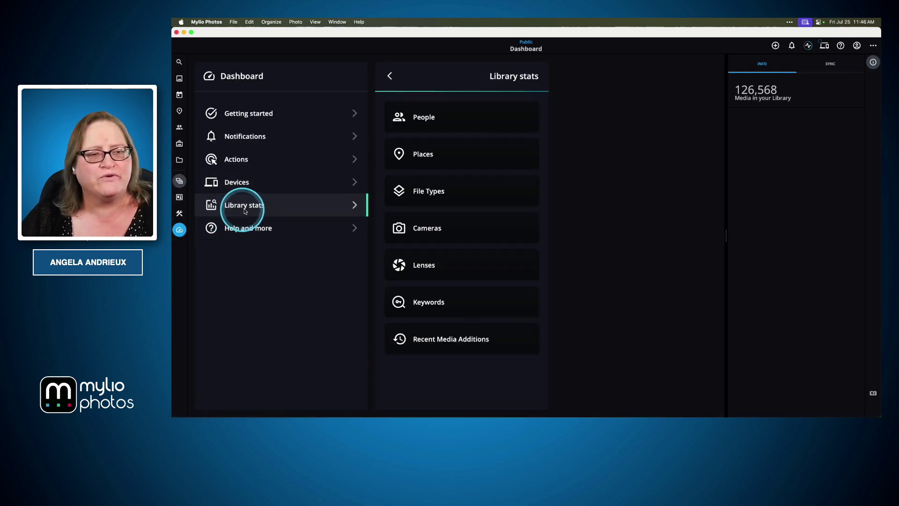
click(424, 304)
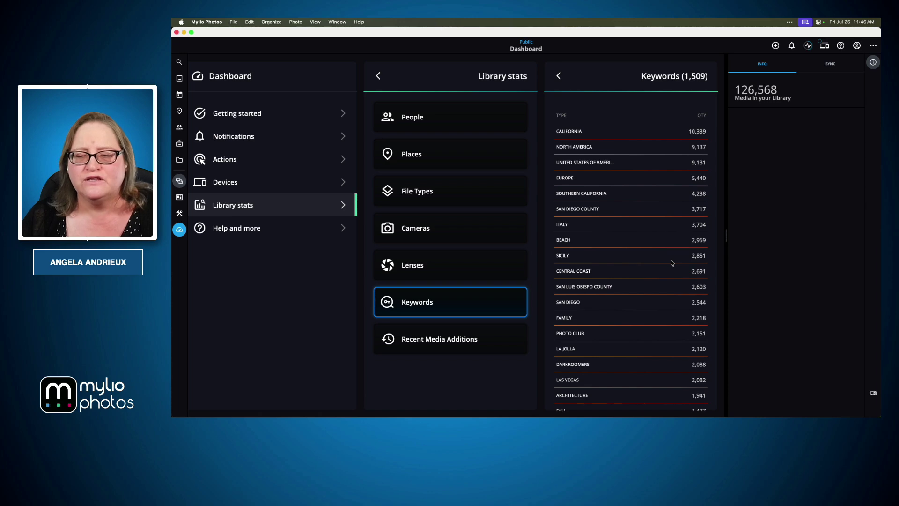
scroll(672, 263, down, 10)
scroll(672, 262, down, 15)
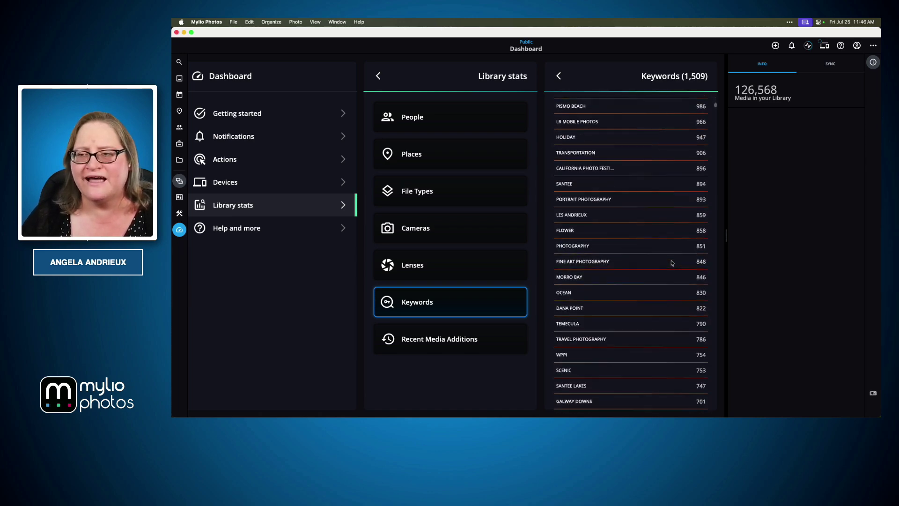
drag(707, 123, 704, 411)
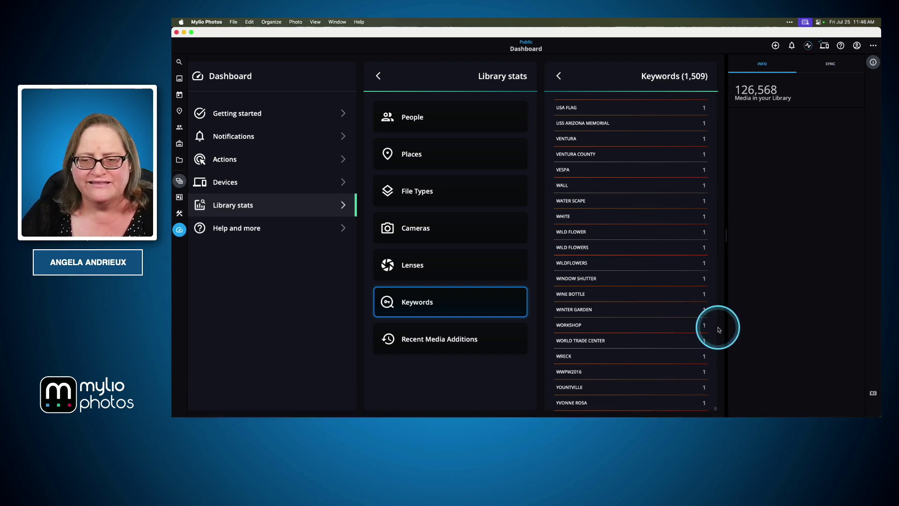
Show the photo listed under WILD FLOWERS and remove its keywords "wild flower", "wildflowers" and "wild flowers".
click(576, 249)
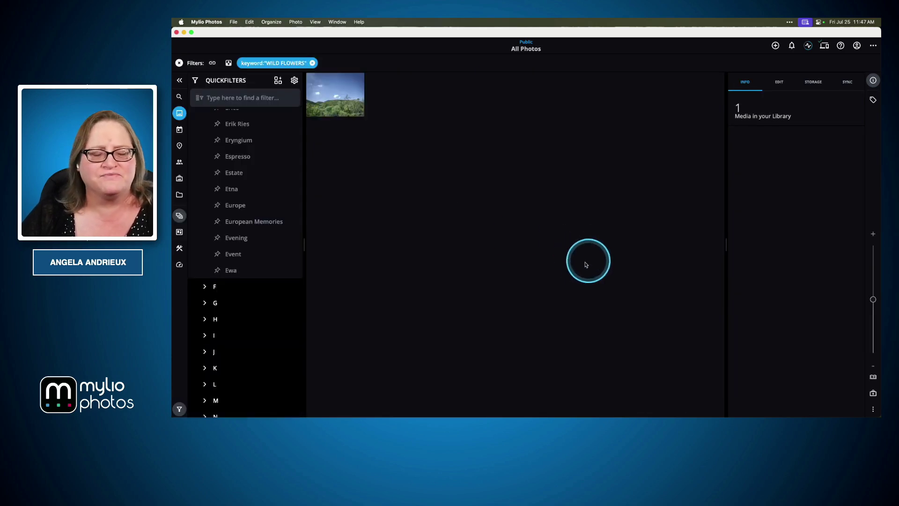
click(349, 109)
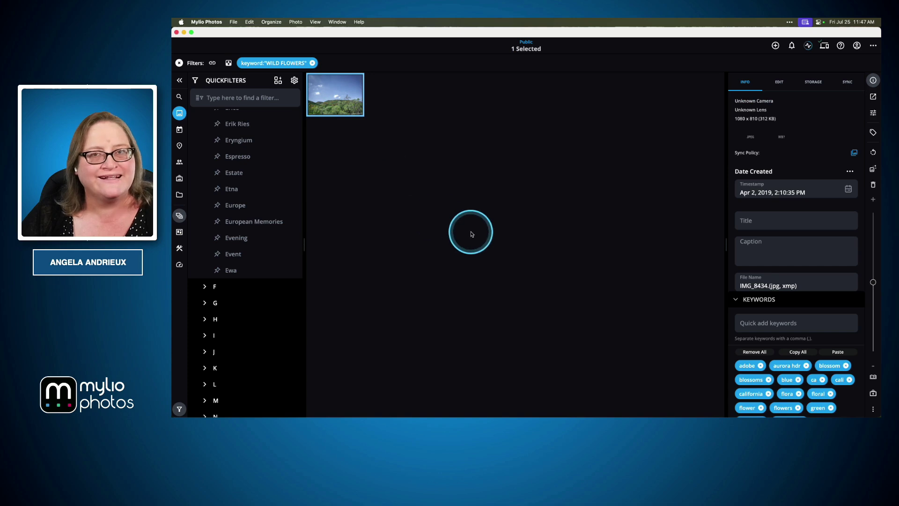
scroll(798, 340, down, 5)
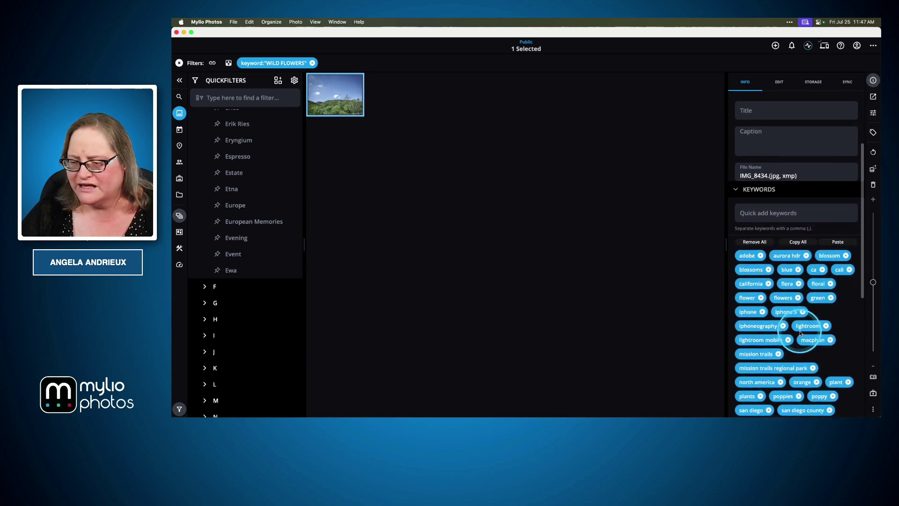
scroll(800, 333, down, 4)
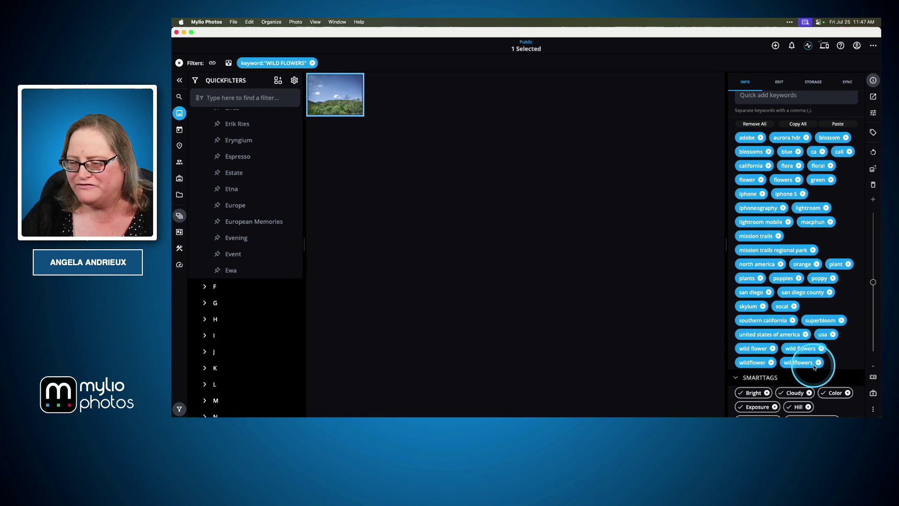
click(773, 348)
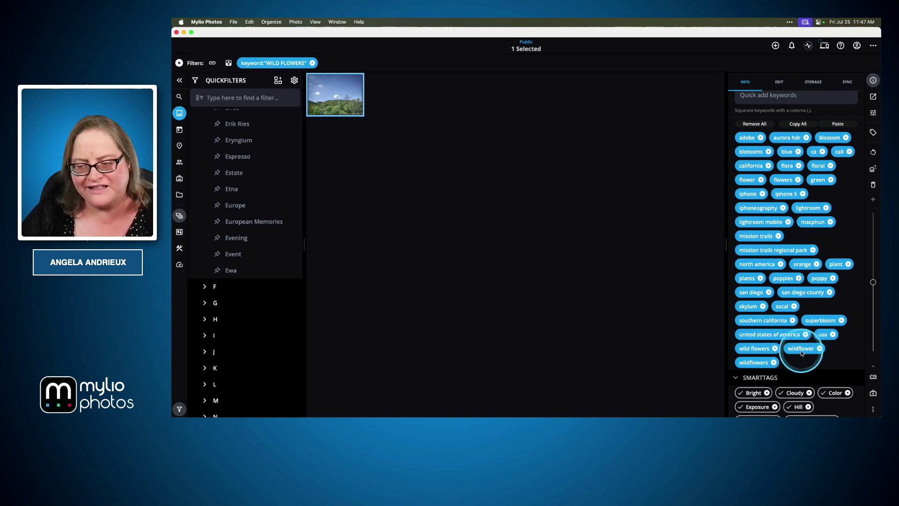
click(773, 363)
click(775, 349)
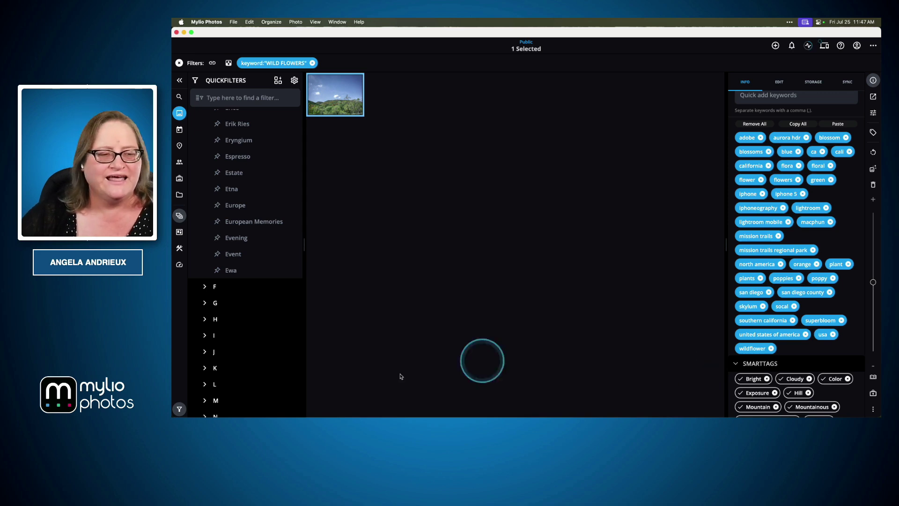
Return to the Keywords list in the Dashboard's library stats and review the least-used keywords at its end.
click(178, 265)
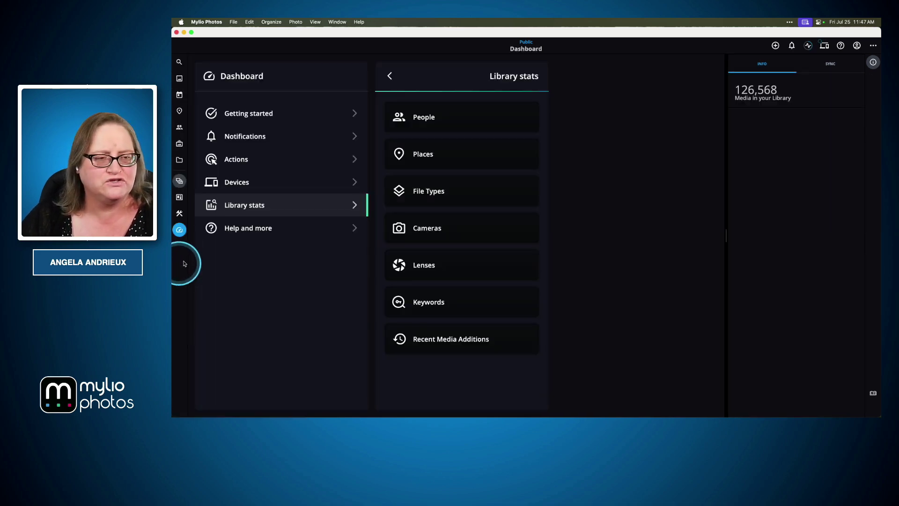
click(470, 305)
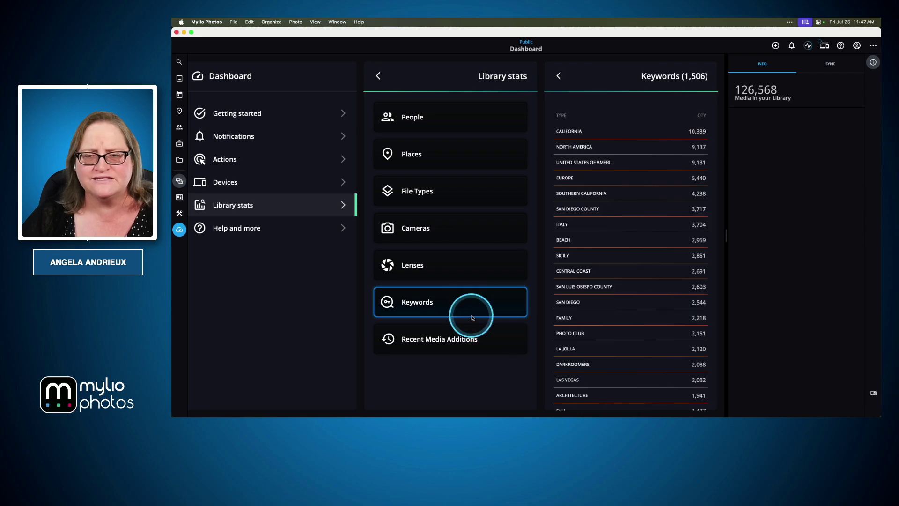
scroll(625, 209, down, 10)
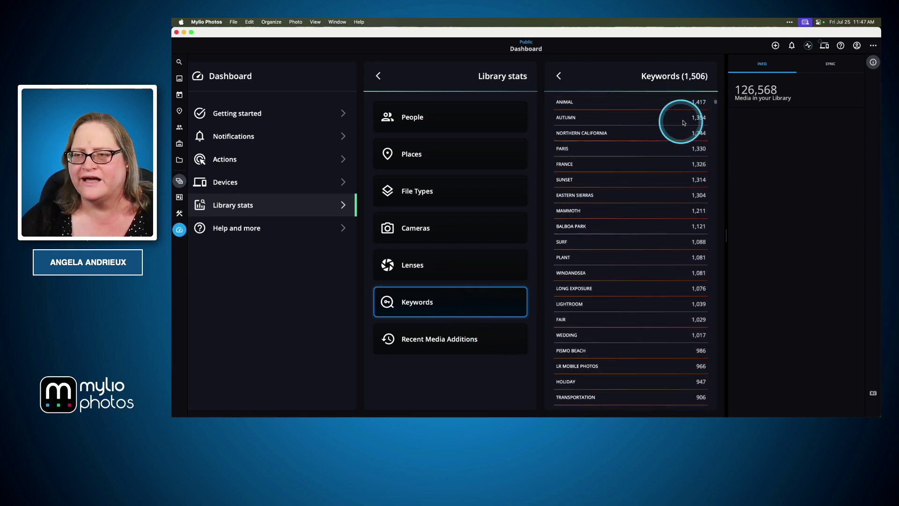
drag(715, 102, 698, 414)
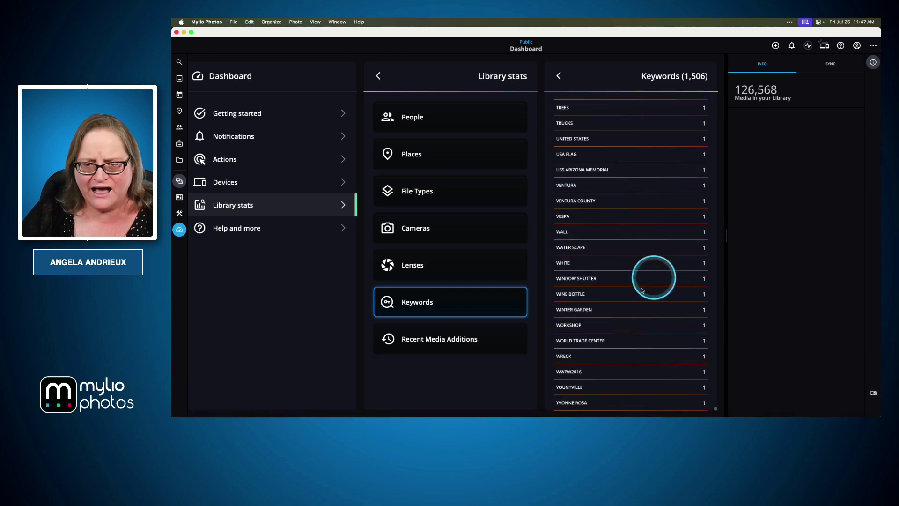
scroll(619, 237, up, 3)
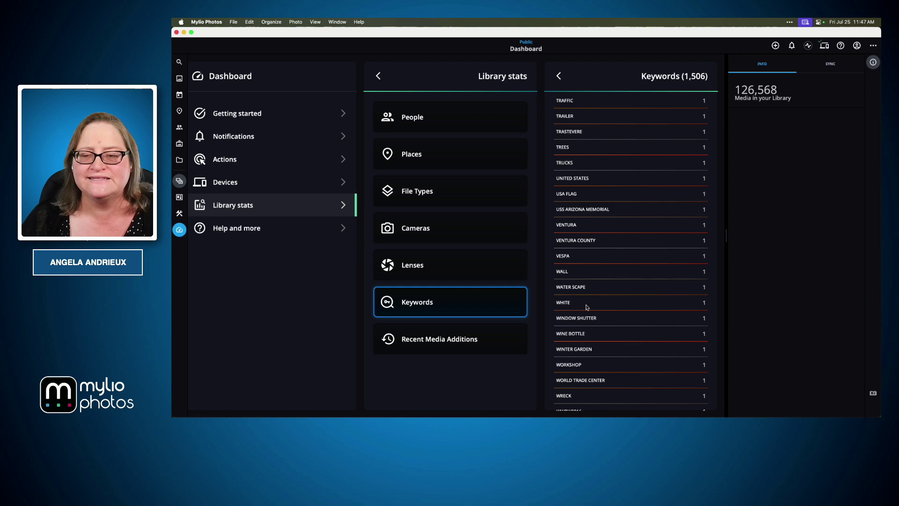
scroll(587, 307, up, 7)
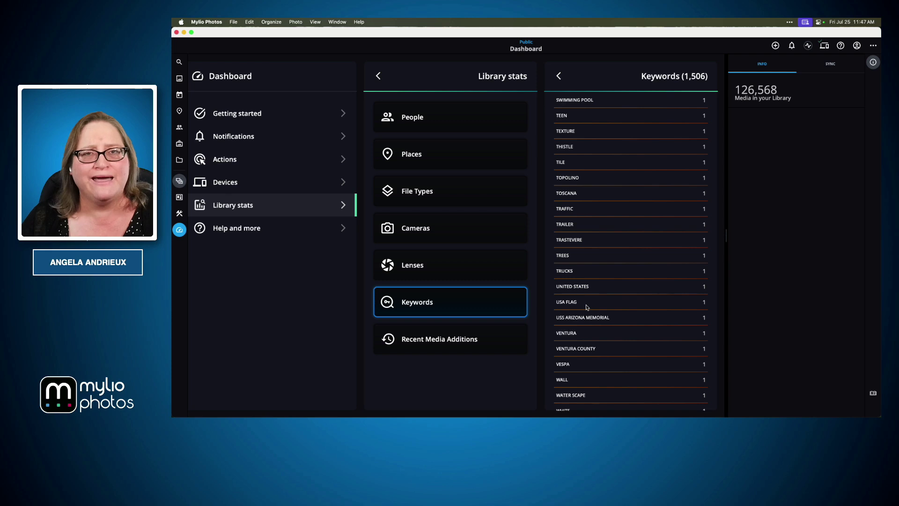
Switch to the Keynote presentation and advance to the "Keywording Exisiting Media (Without the Overwhelm)" slide.
key(super+Tab)
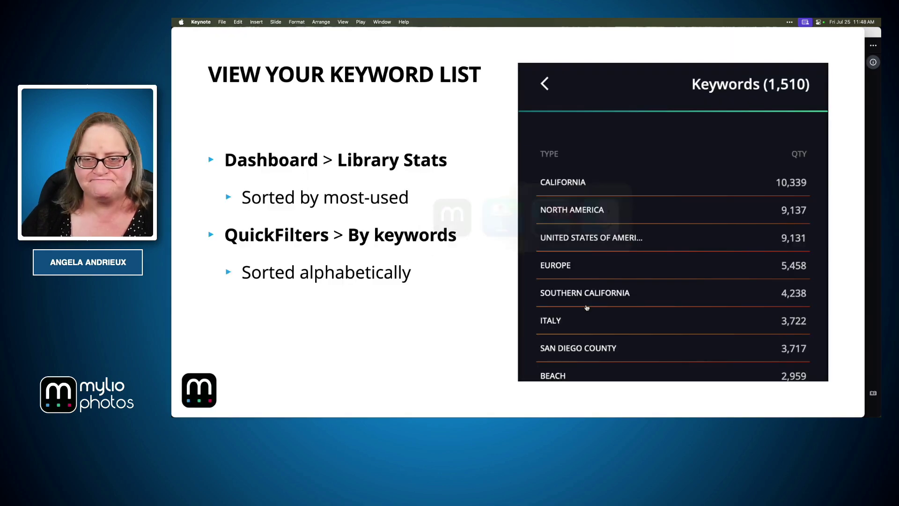
key(Right)
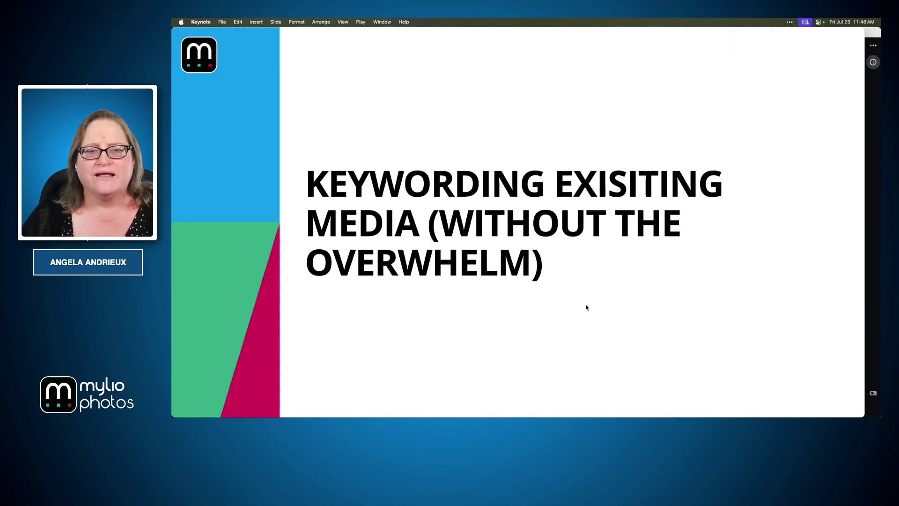
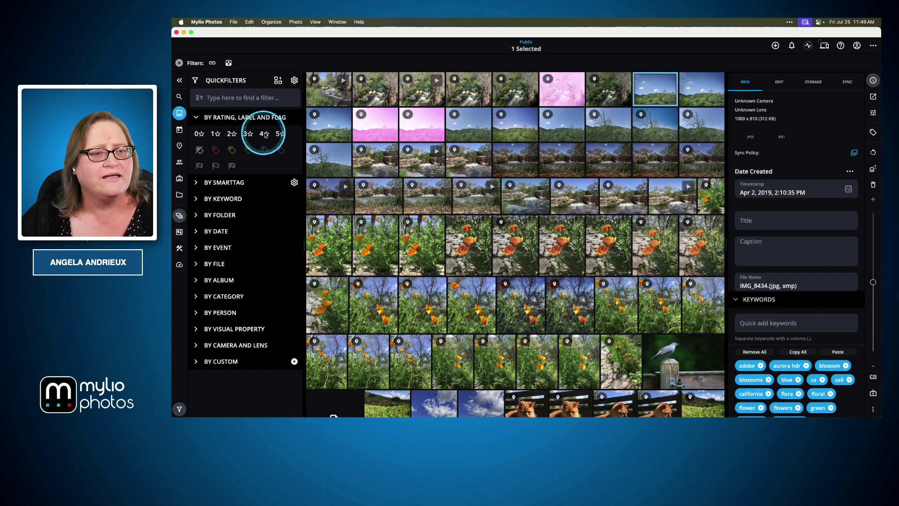
Filter all photos in Mylio Photos to those with a 5-star rating and browse the filtered photos.
click(280, 134)
scroll(407, 182, up, 1)
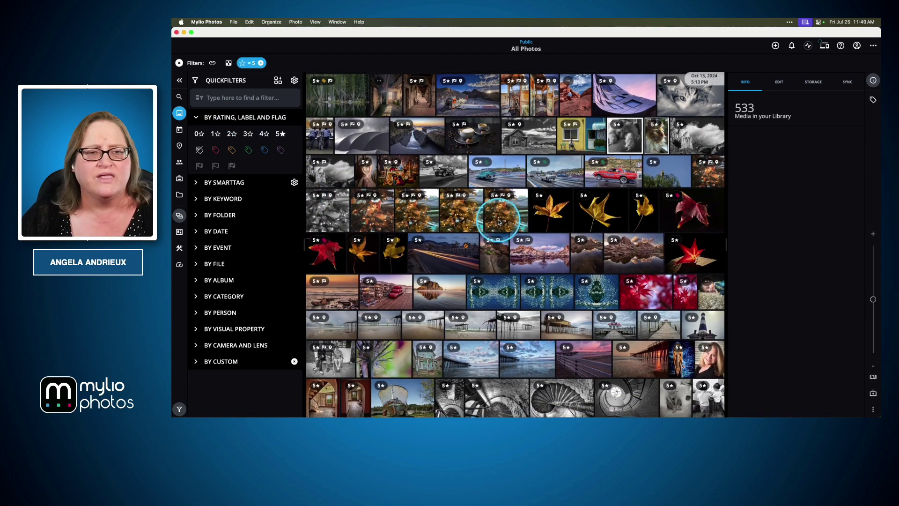
Select all the 5-star photos, examine their combined keywords in the info details, then check the keywords of the red maple leaves photo.
click(415, 142)
key(super+a)
scroll(764, 300, down, 5)
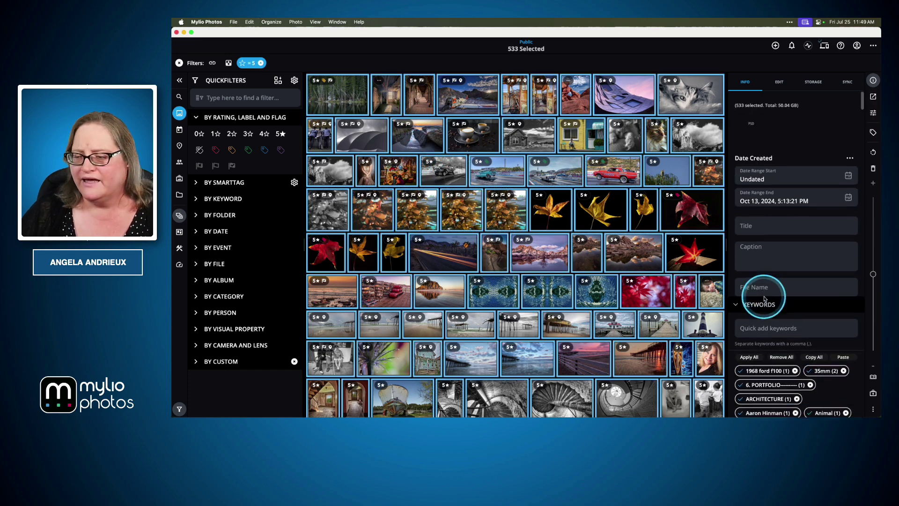
scroll(764, 300, down, 5)
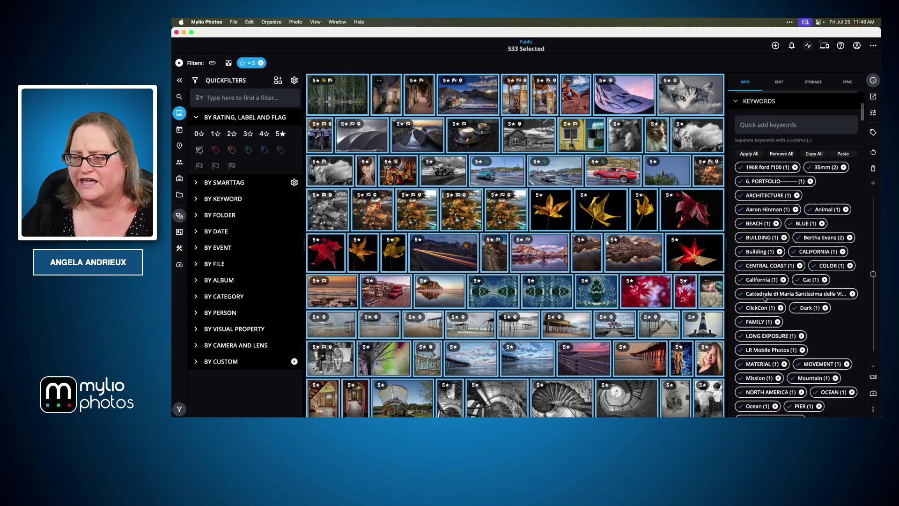
scroll(764, 298, down, 15)
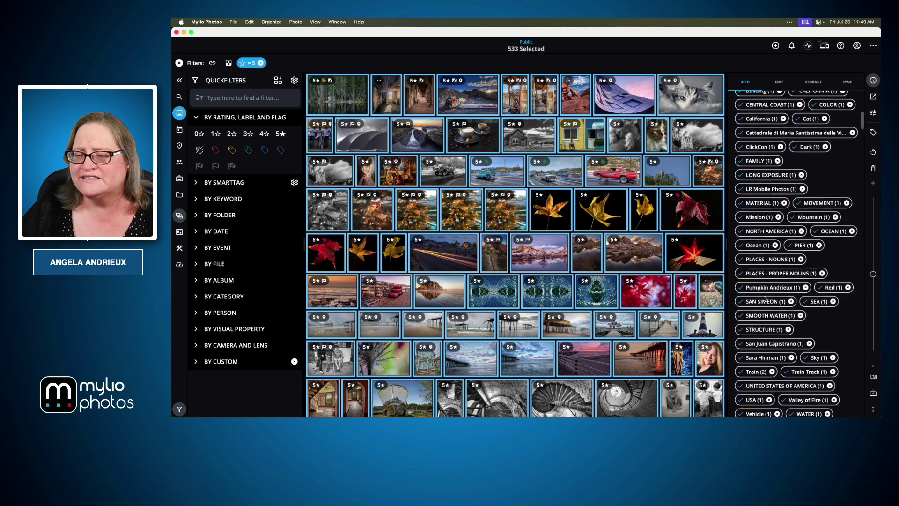
scroll(764, 299, down, 1)
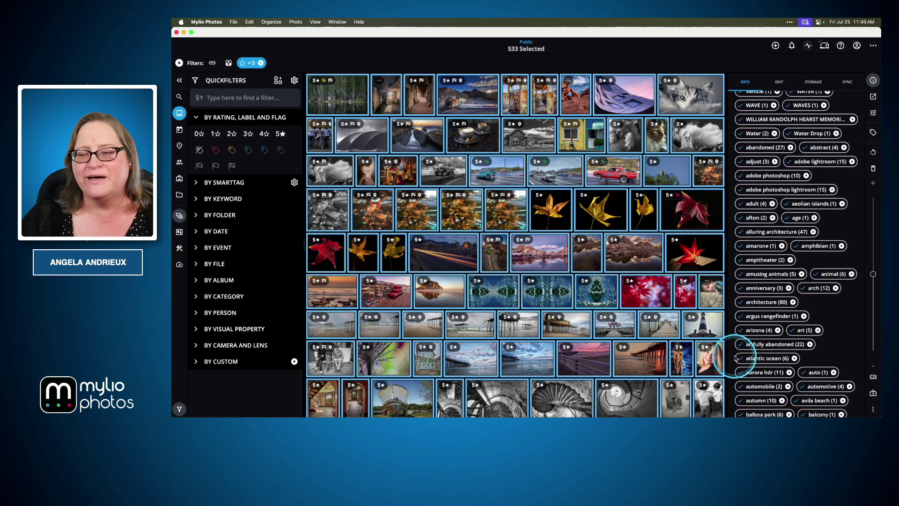
click(639, 291)
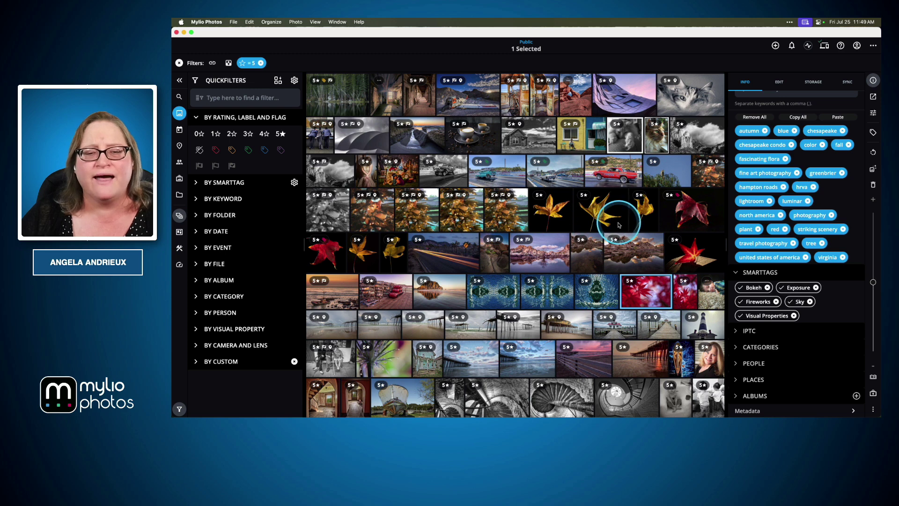
Apply the keywords "leaf", "autumn", "plant", "fall" and "fascinating flora" to all eight single-leaf photos on black backgrounds, and remove their "Dark" keyword.
click(551, 216)
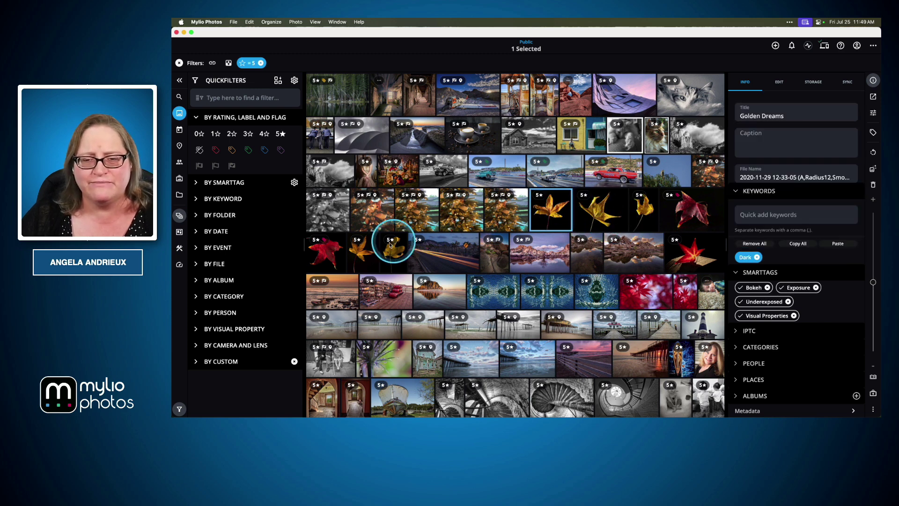
shift+click(399, 249)
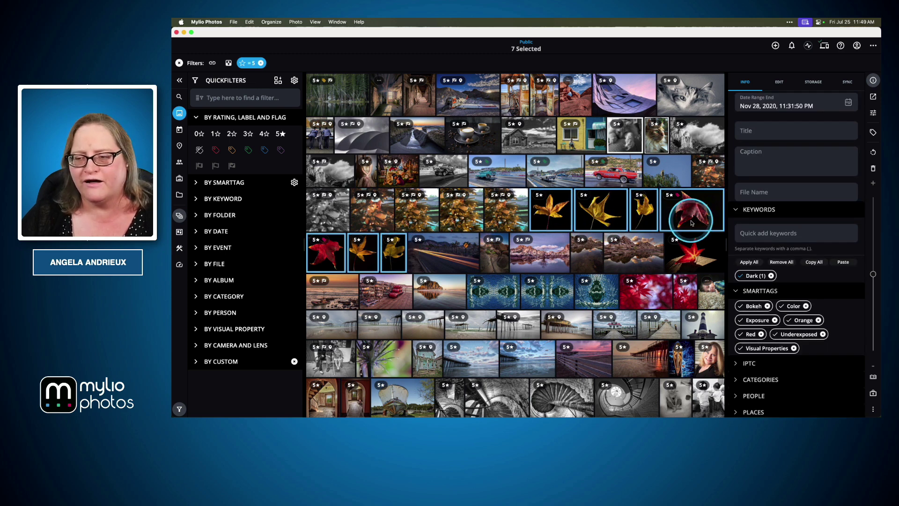
super+click(692, 253)
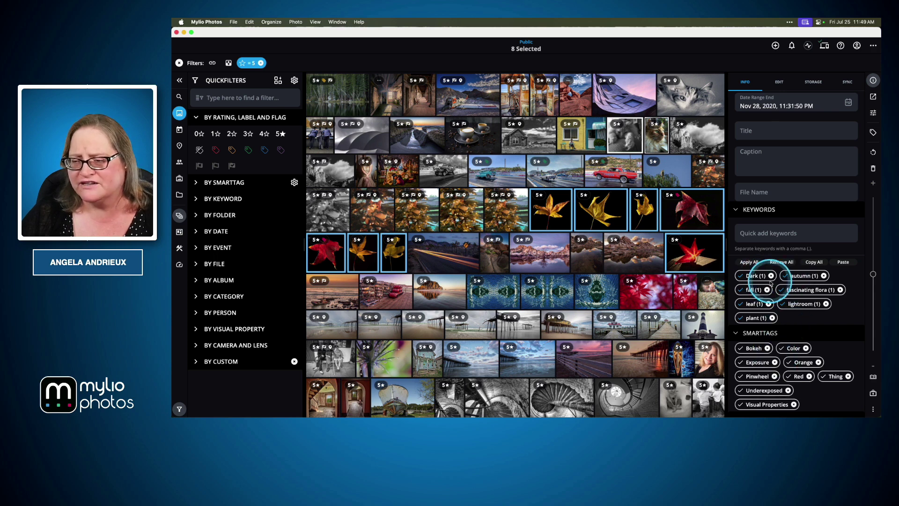
click(740, 305)
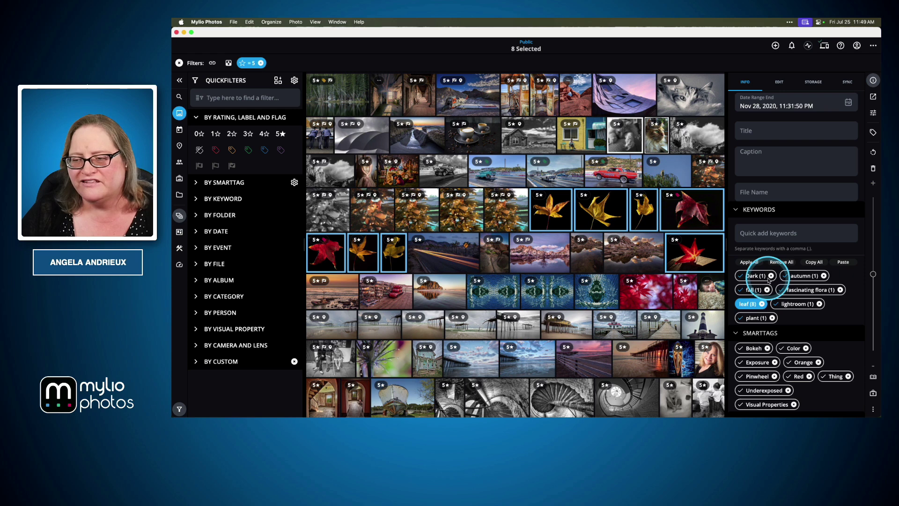
click(786, 277)
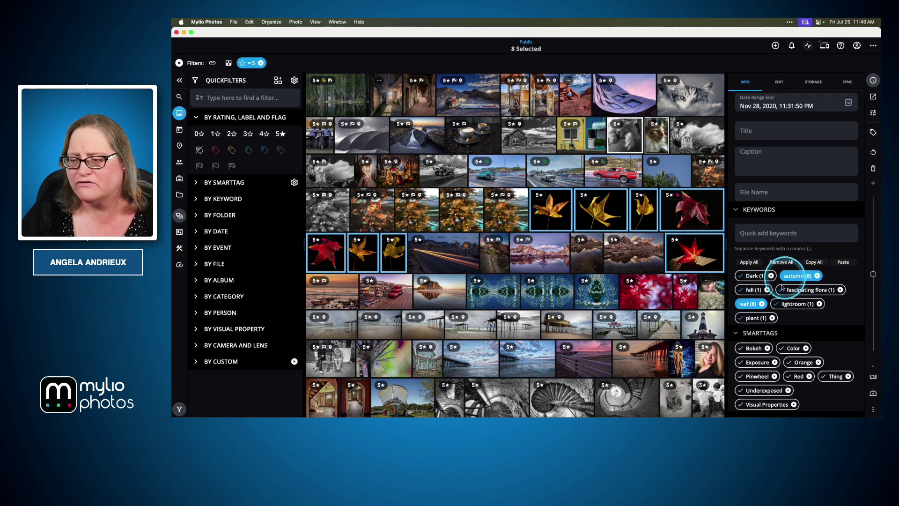
click(740, 318)
click(747, 290)
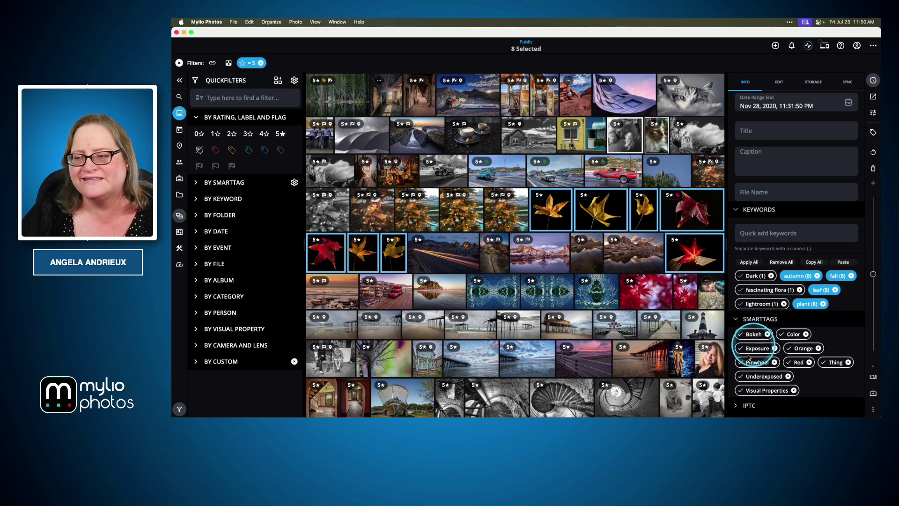
click(771, 275)
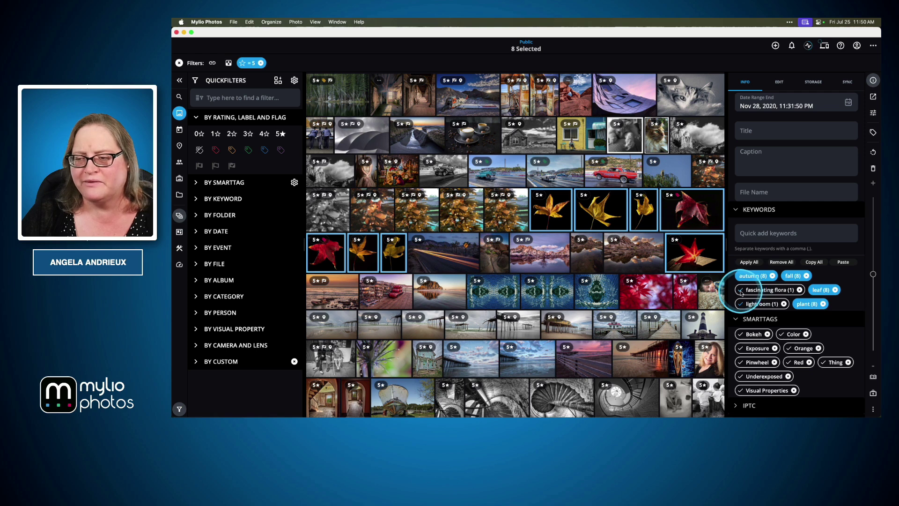
click(740, 291)
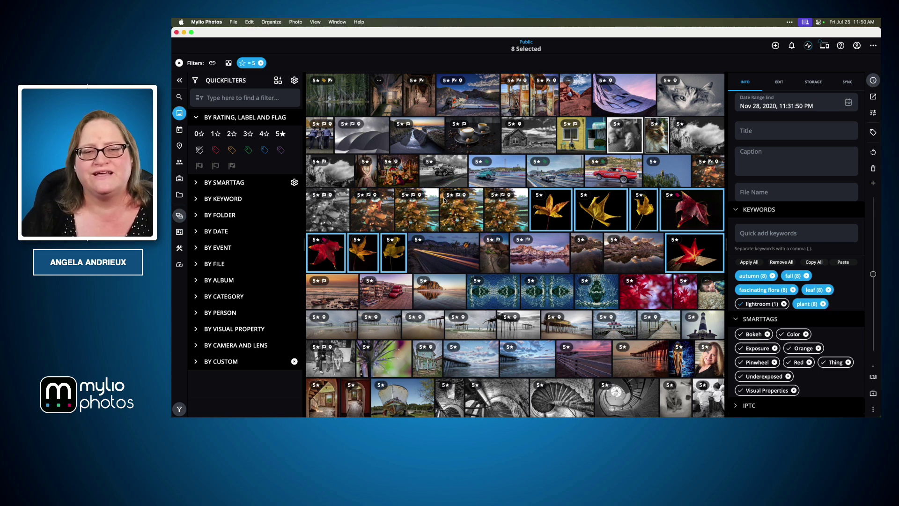
Add the keywords "Cat", "Tree" and "Christmas" to the six photos of the cat in the tree, and open one in single-photo view.
click(505, 213)
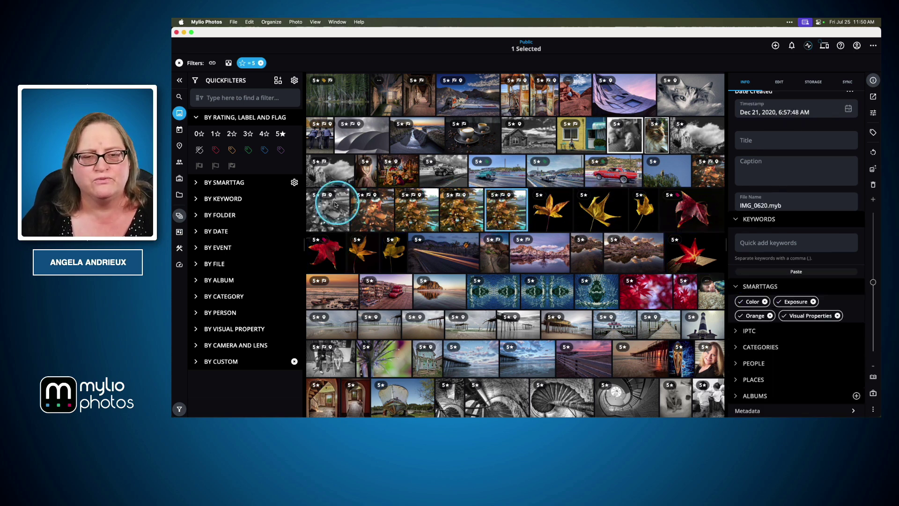
shift+click(714, 177)
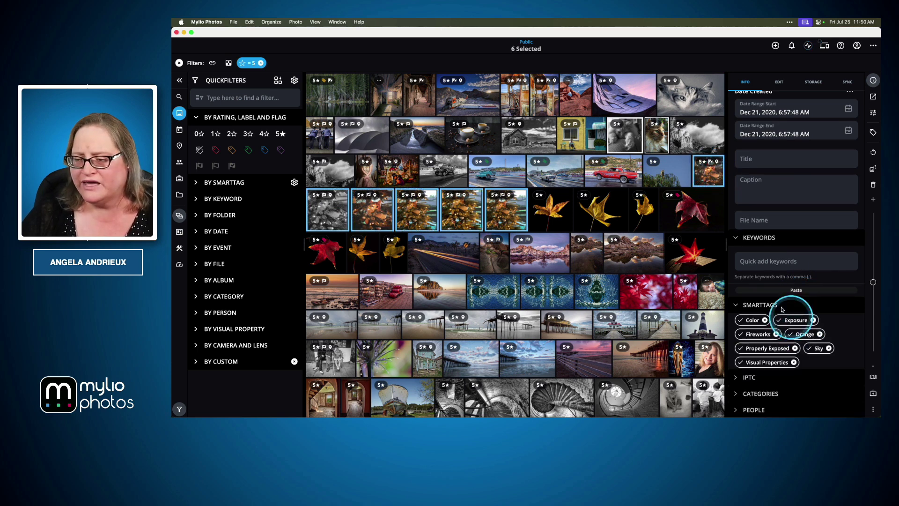
click(755, 261)
text(cat)
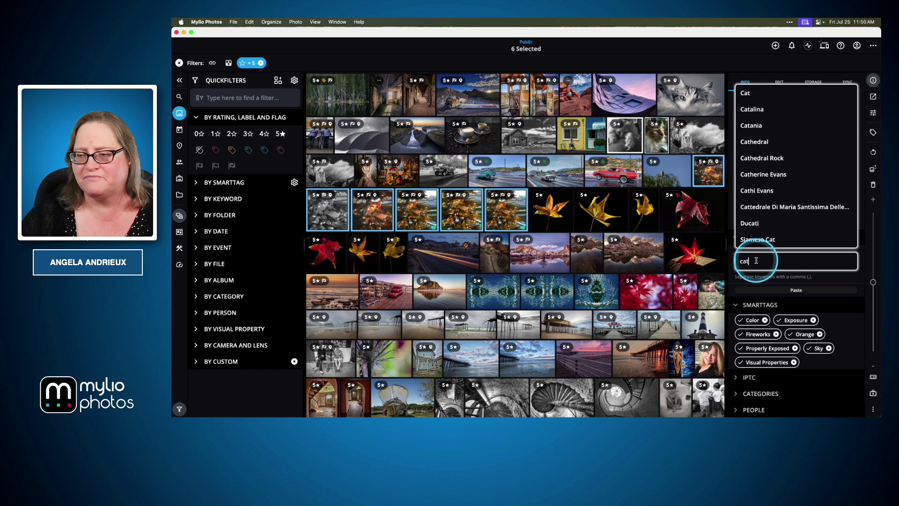
click(747, 93)
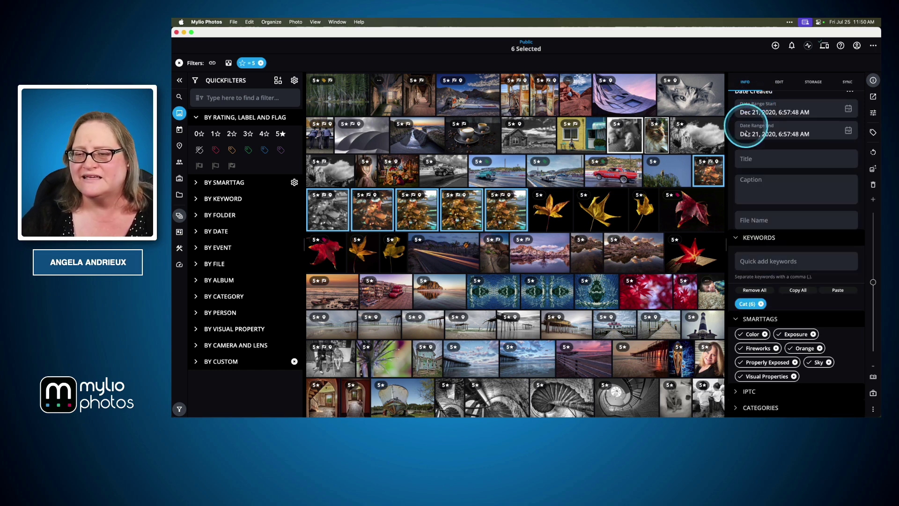
click(773, 263)
text(tree)
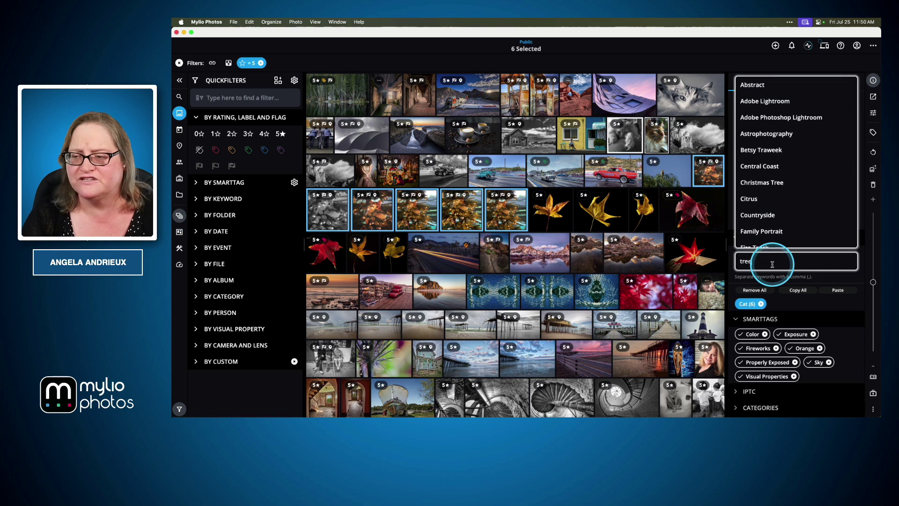
key(Return)
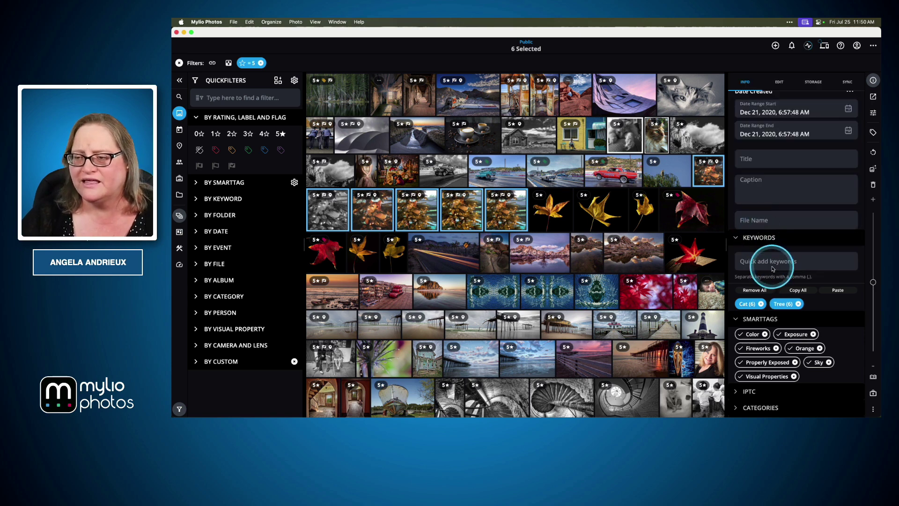
text(christmas)
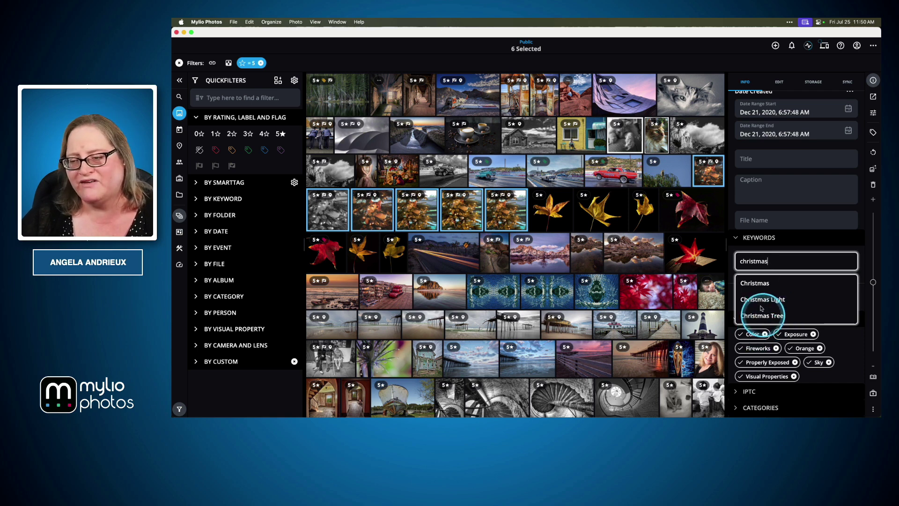
click(748, 285)
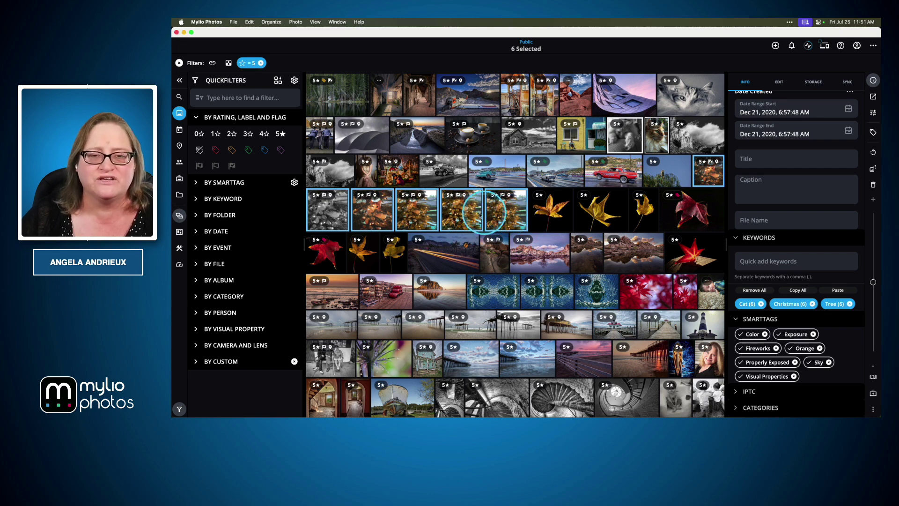
click(462, 215)
double_click(463, 215)
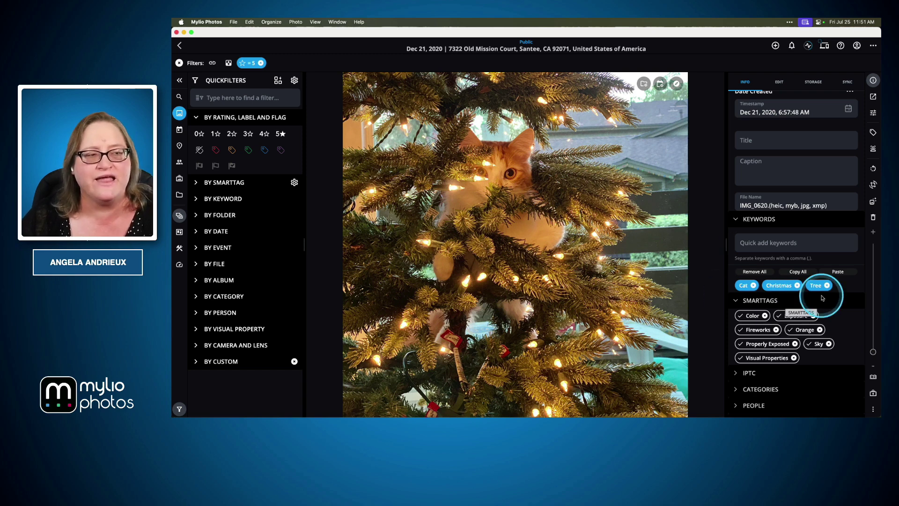
Switch to the Keynote presentation and advance to the "Search & Find Faster" slide.
key(super+Tab)
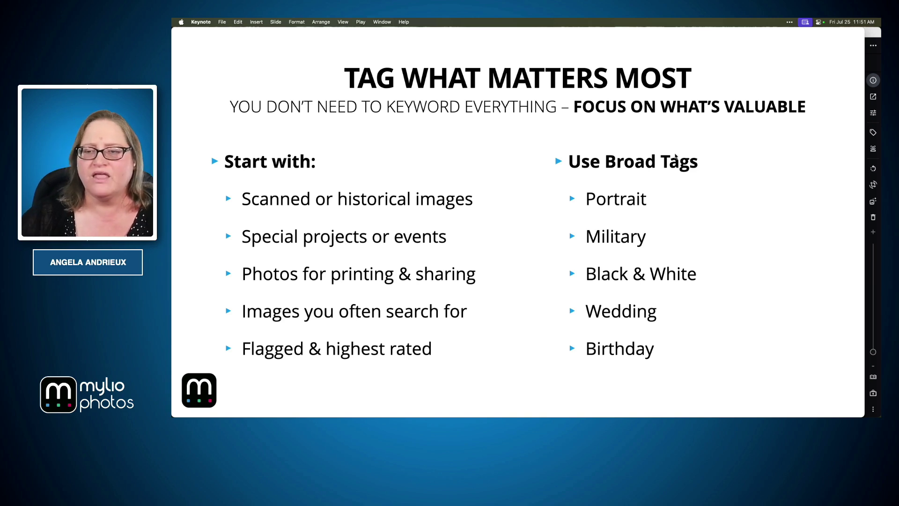
key(Right)
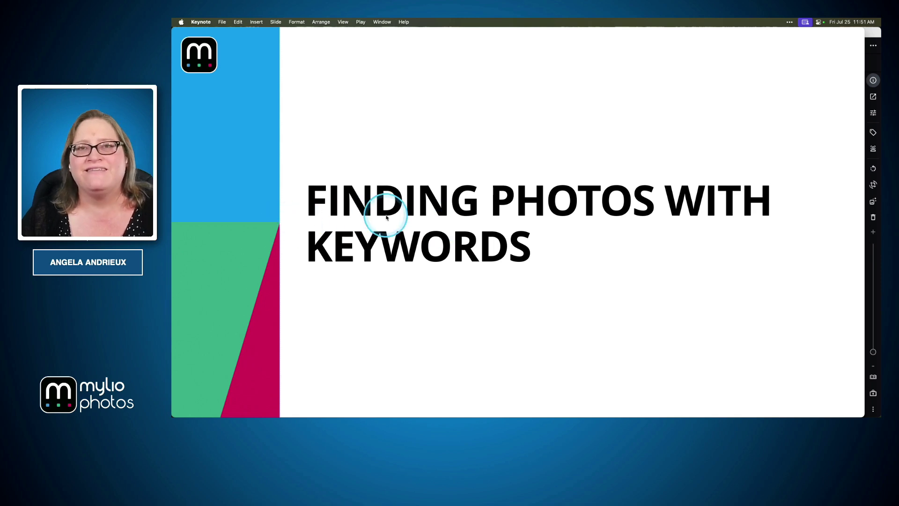
key(Right)
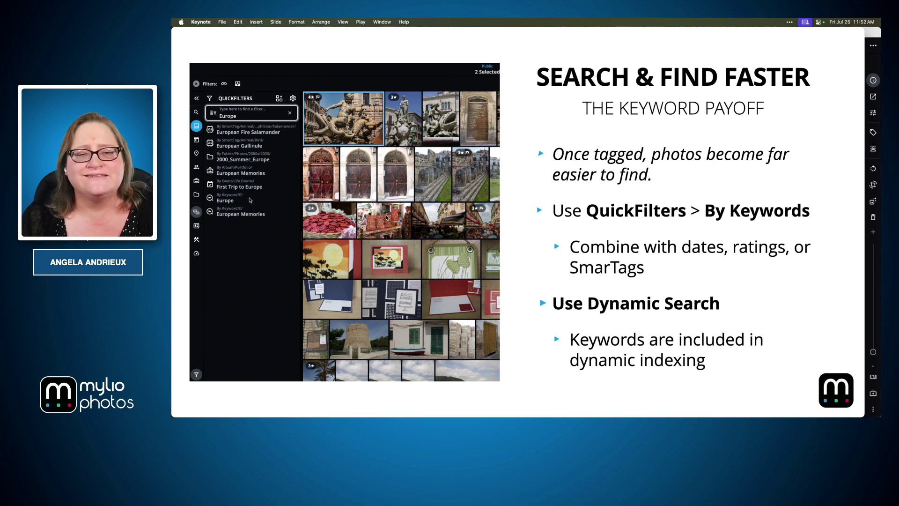
Switch back to Mylio Photos, clear the 5-star filter and collapse the rating, label and flag filters.
key(super+Tab)
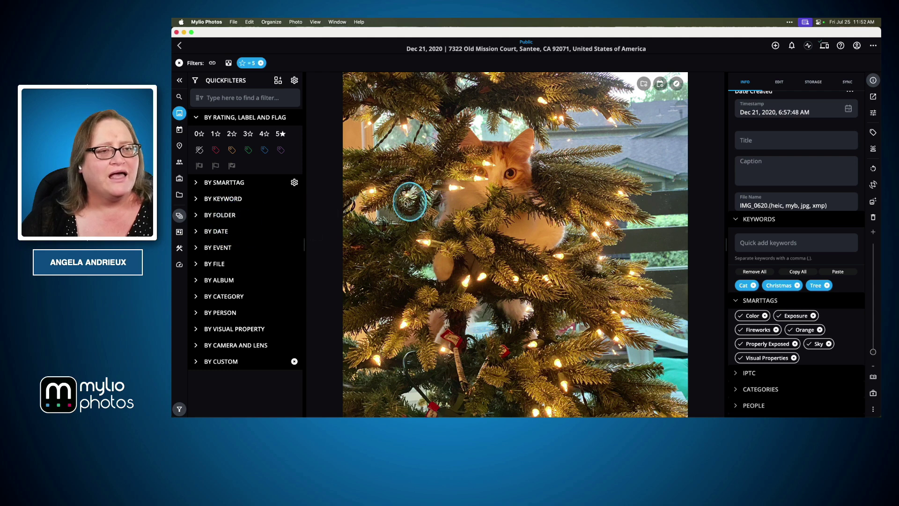
click(261, 62)
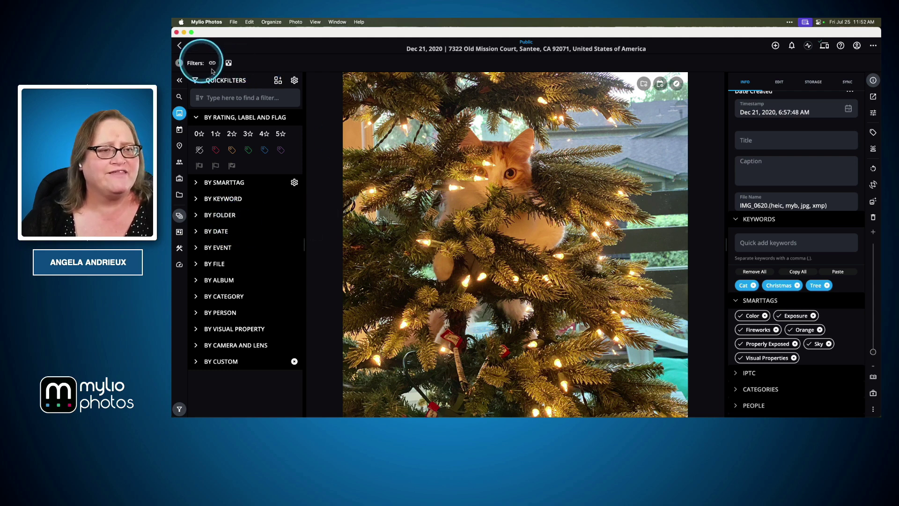
click(195, 117)
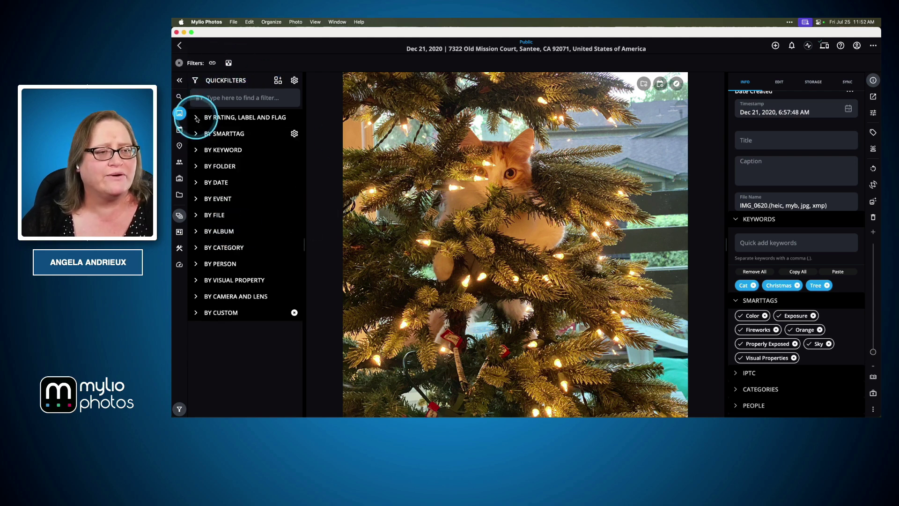
Find the keyword "Dog" in QuickFilters, filter and pin by it, and show the filtered photos as a grid.
click(244, 98)
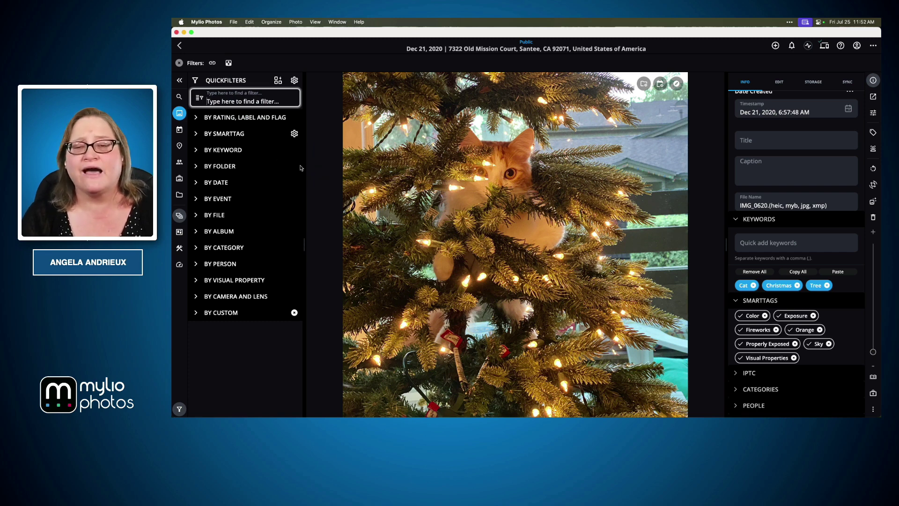
text(dog)
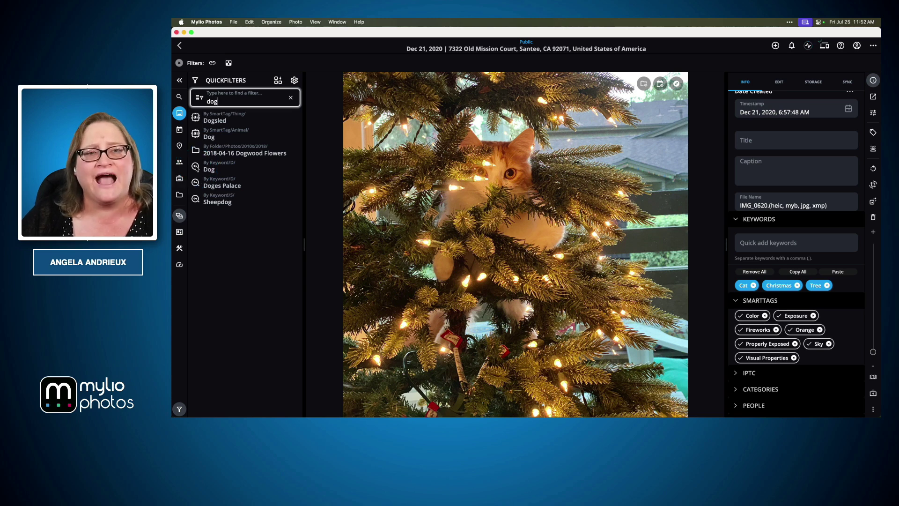
click(211, 169)
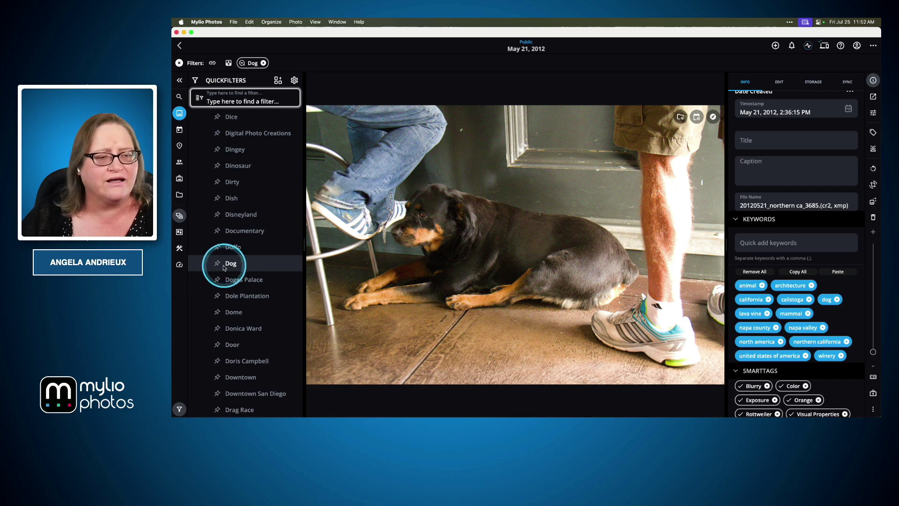
click(218, 264)
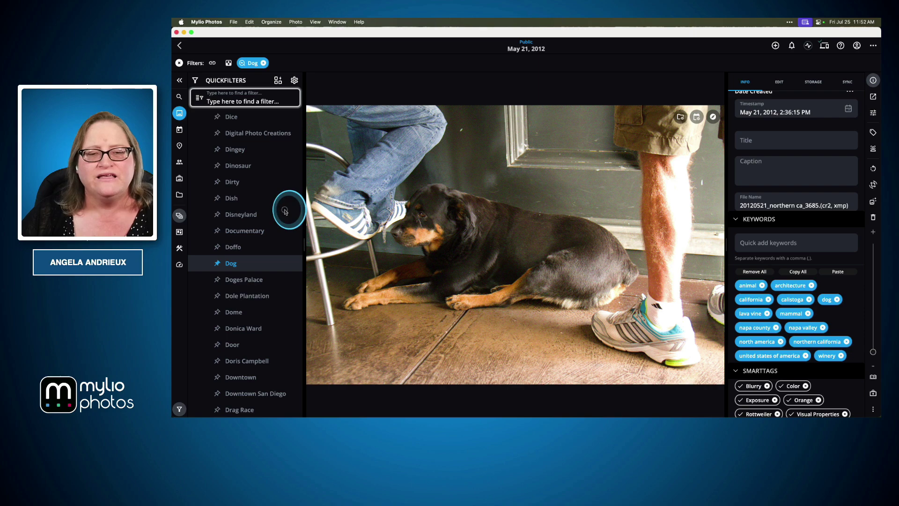
click(432, 81)
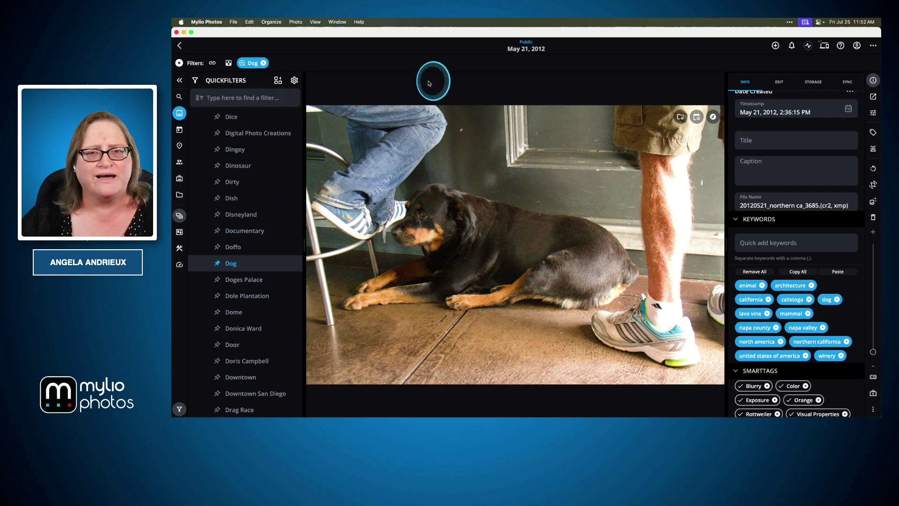
scroll(596, 213, up, 2)
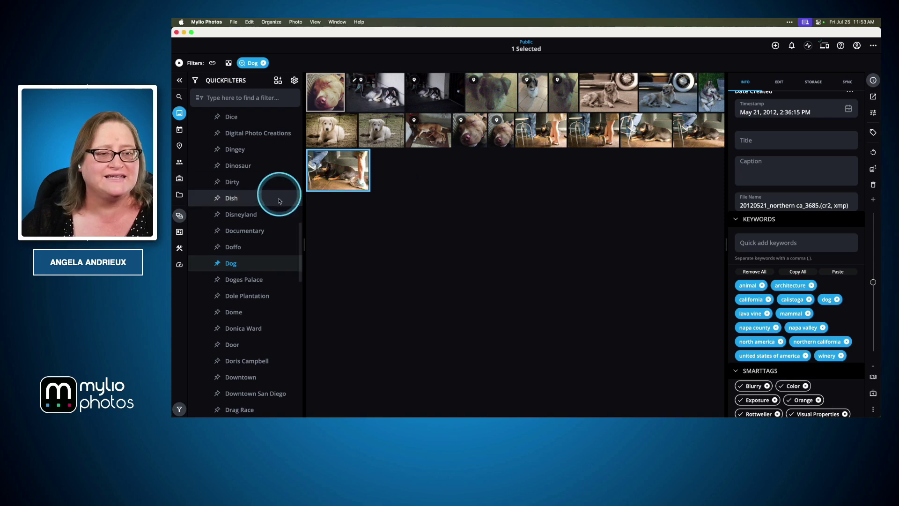
Find the animal SmartTag "Dog" in QuickFilters, pin it as a filter, and remove the keyword filter "Dog".
click(237, 98)
text(dog)
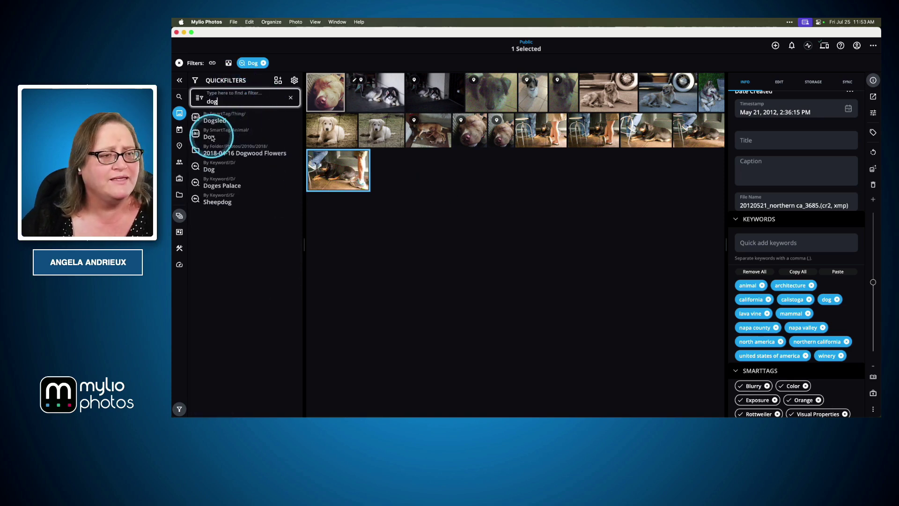
click(210, 137)
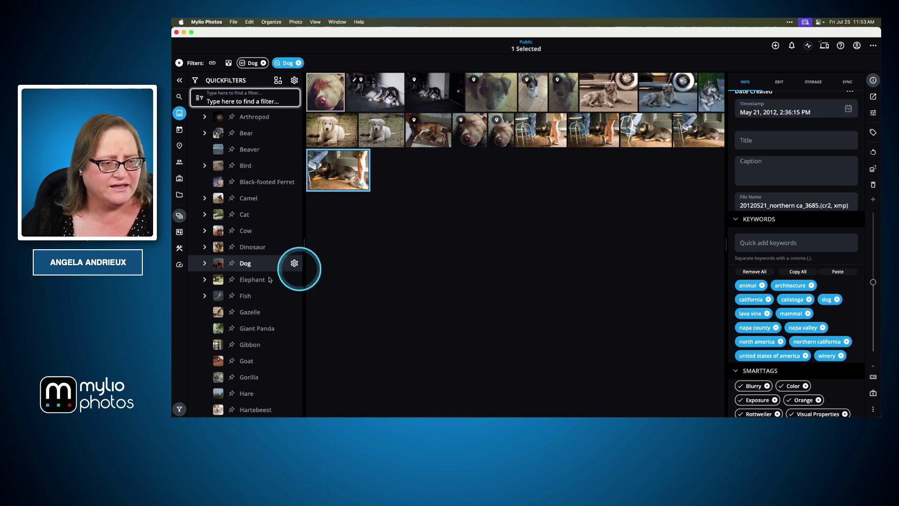
click(231, 263)
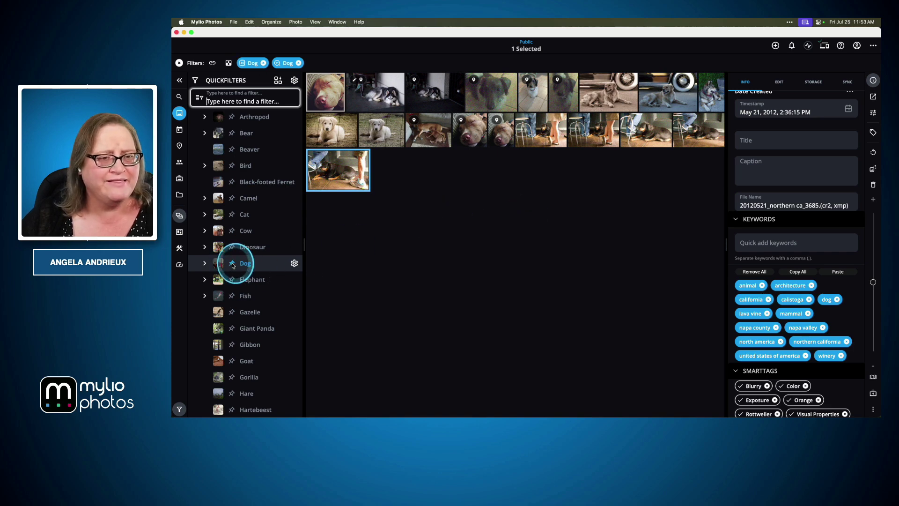
click(298, 63)
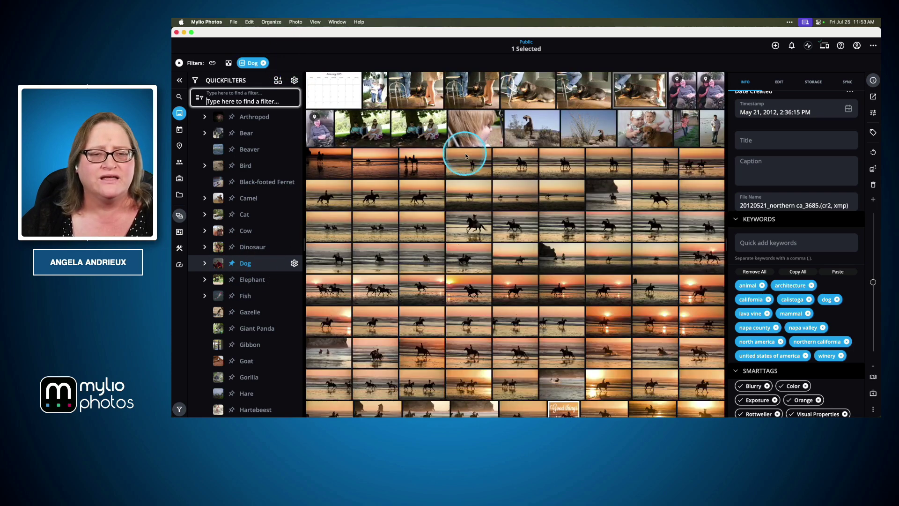
Select the three rows of beach dog photos from October 5, 2013 and turn their "Dog" SmartTag into a keyword.
scroll(466, 154, up, 5)
scroll(466, 154, up, 10)
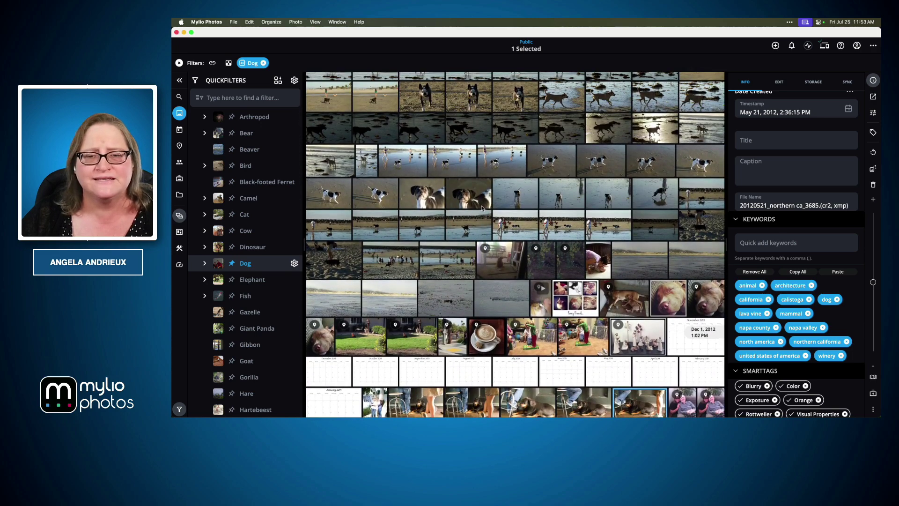
scroll(414, 187, up, 5)
scroll(414, 186, down, 5)
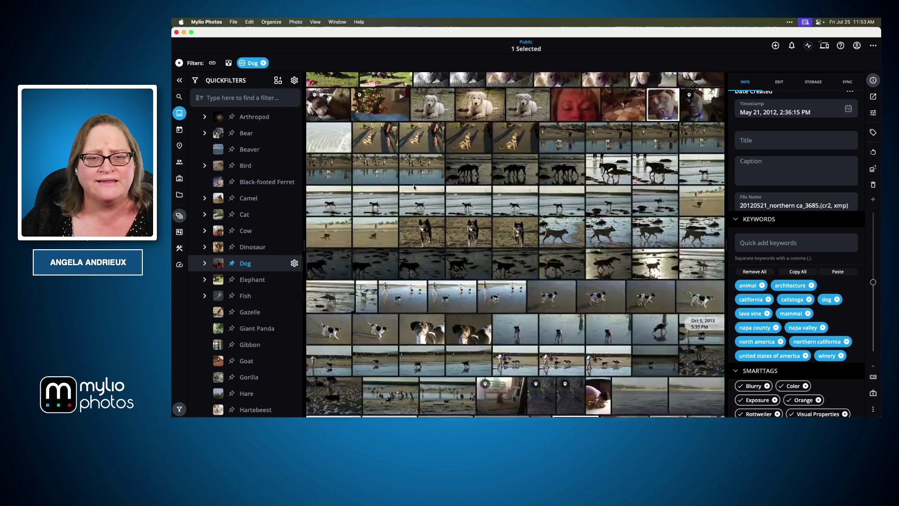
click(335, 145)
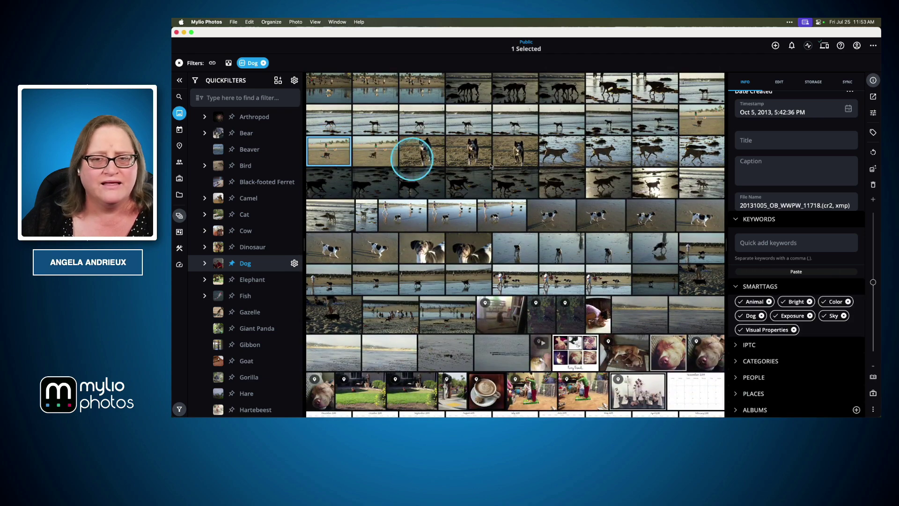
shift+click(695, 217)
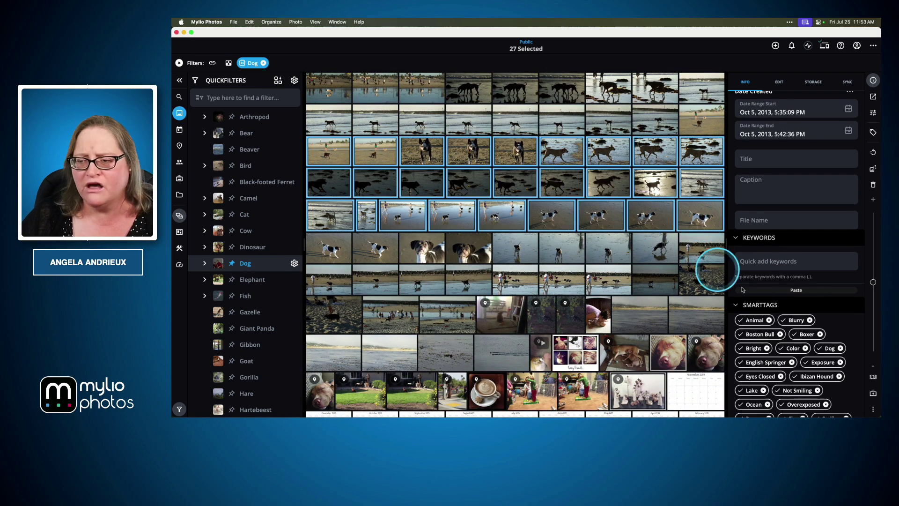
scroll(764, 281, down, 3)
scroll(767, 276, down, 1)
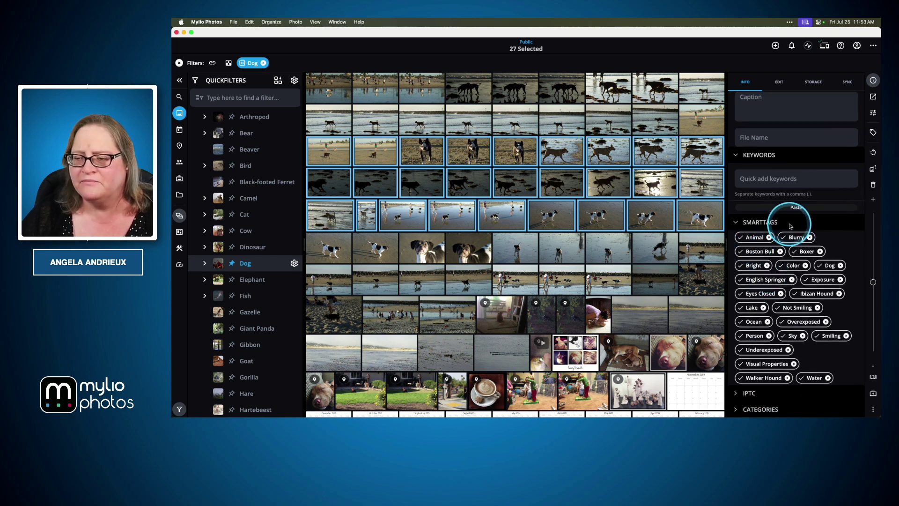
click(820, 267)
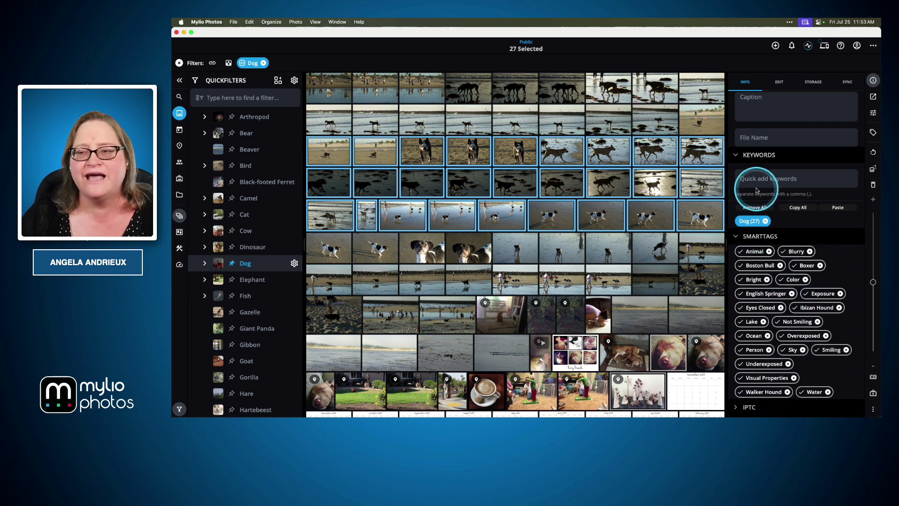
Select the beach dog photos from the running dog through the last beach row and add the keyword "Beach".
click(773, 180)
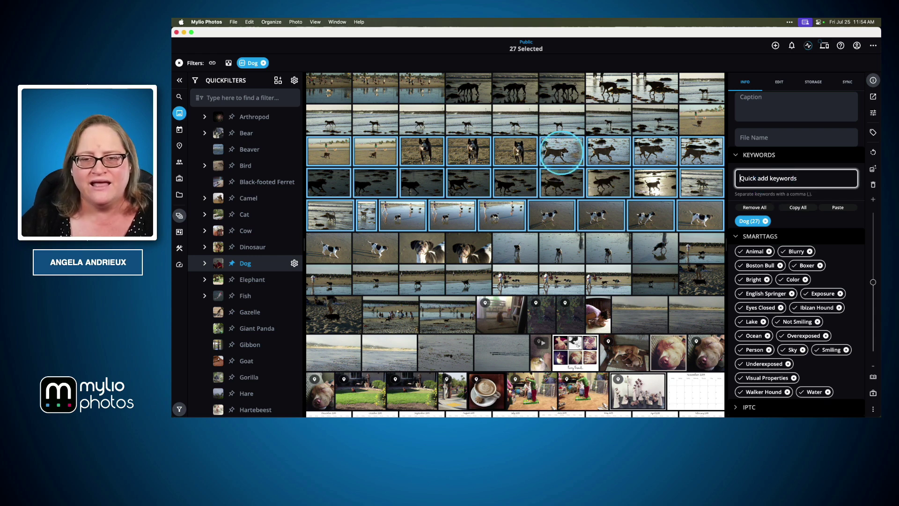
click(559, 152)
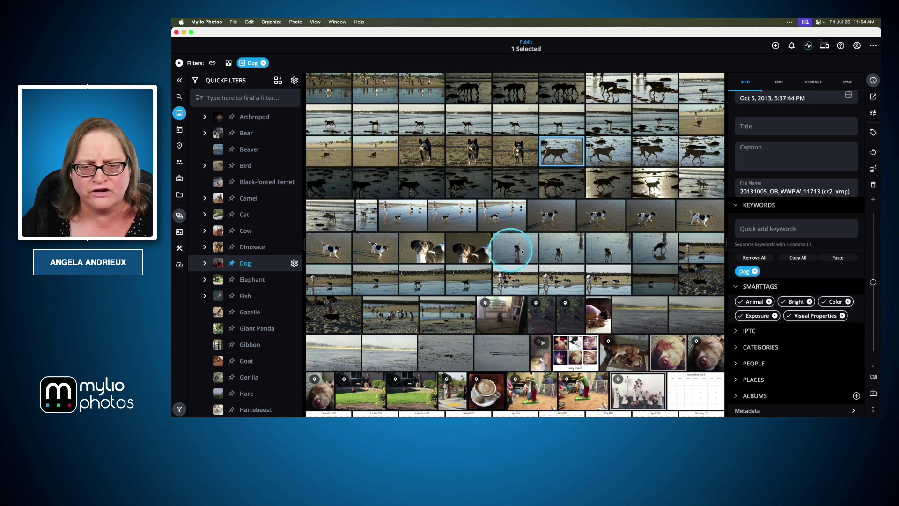
shift+click(713, 281)
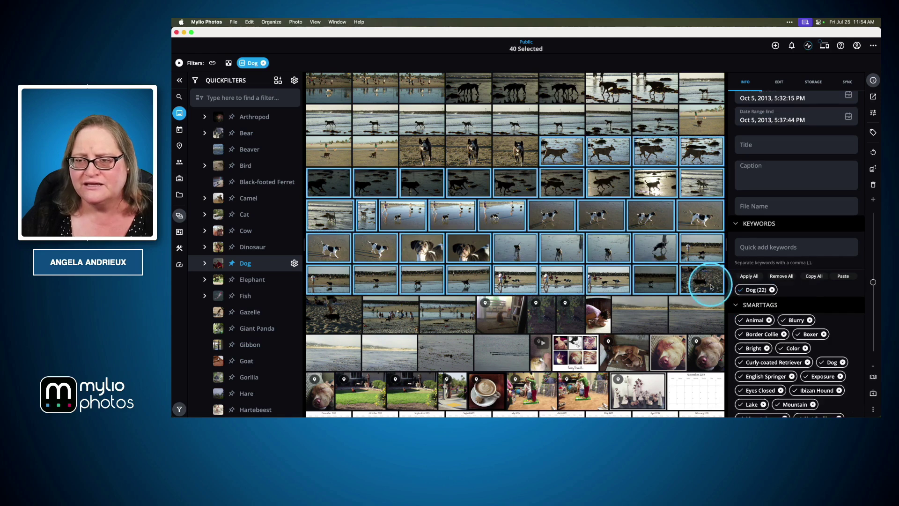
click(789, 248)
text(beach)
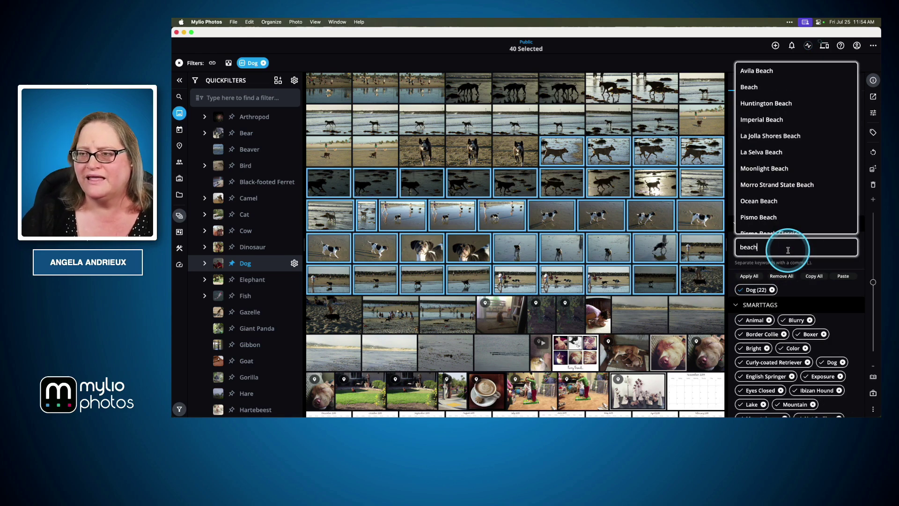
click(749, 87)
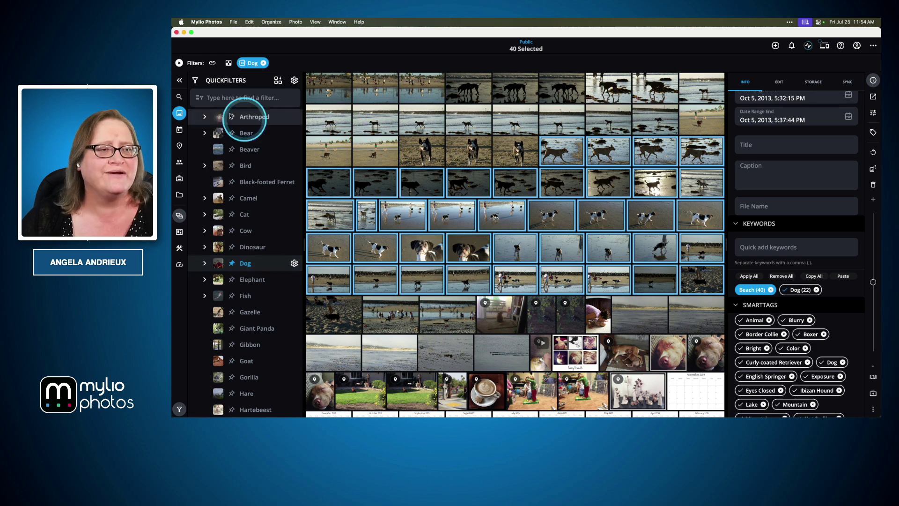
Clear all filters and run a Dynamic Search for "dog" in place of the previous search term.
click(179, 63)
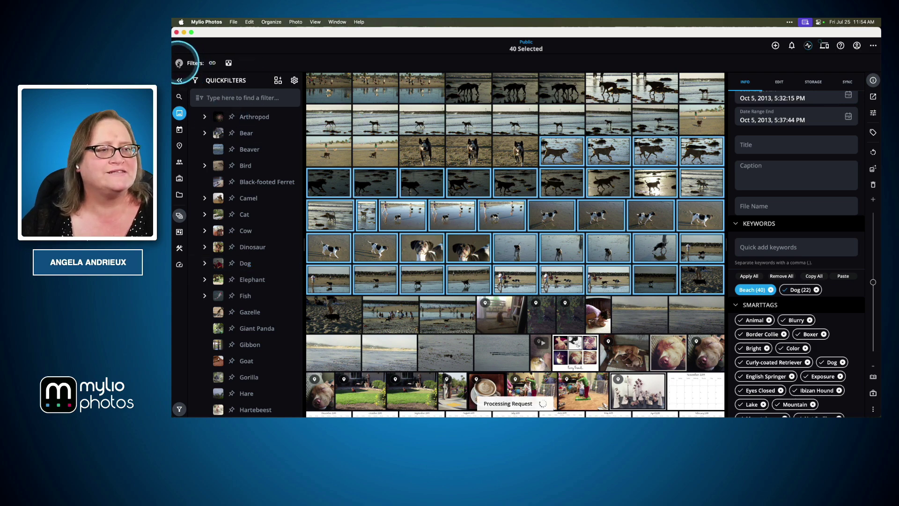
click(179, 97)
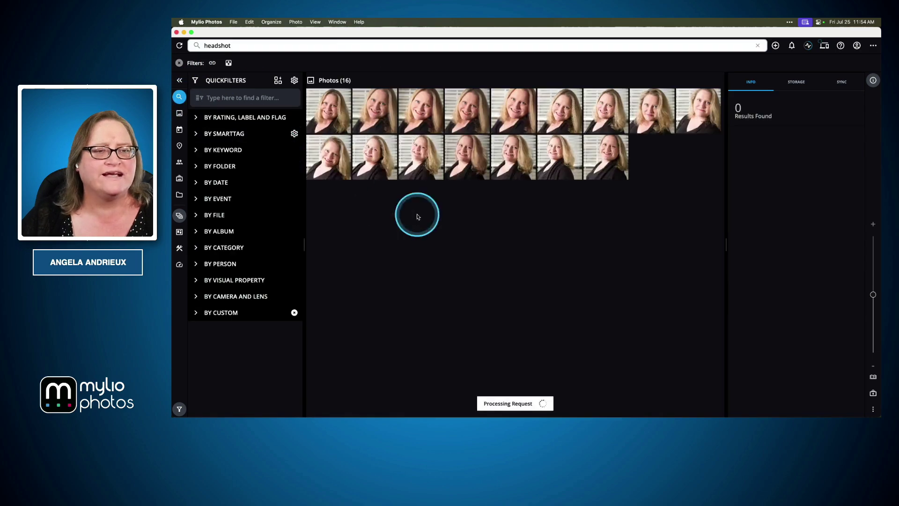
click(357, 44)
key(BackSpace)
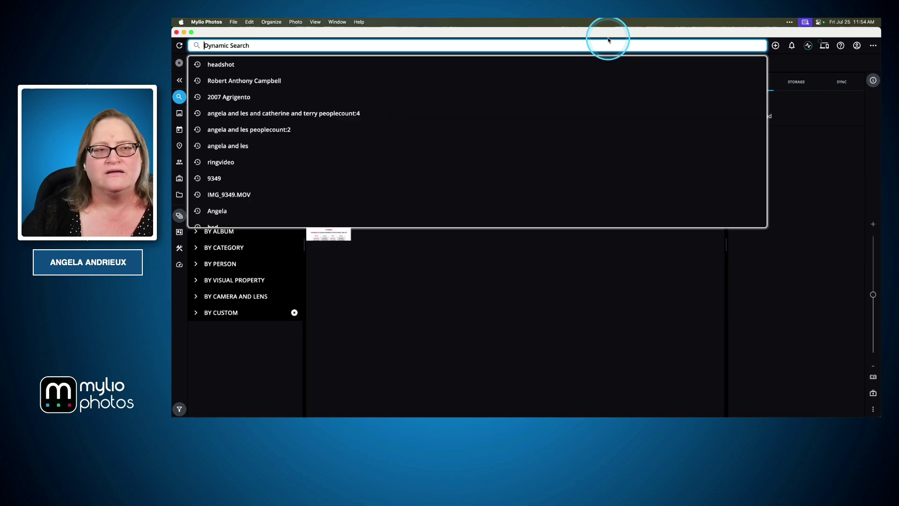
text(dog)
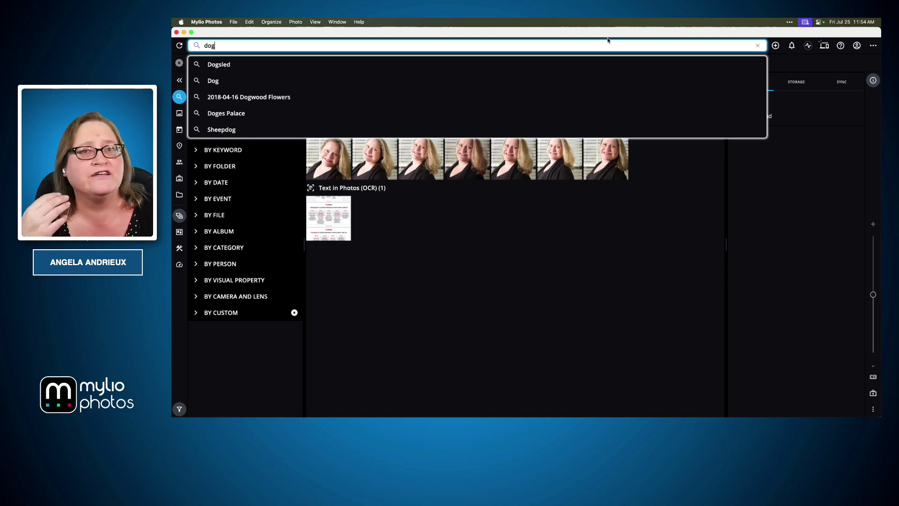
key(Return)
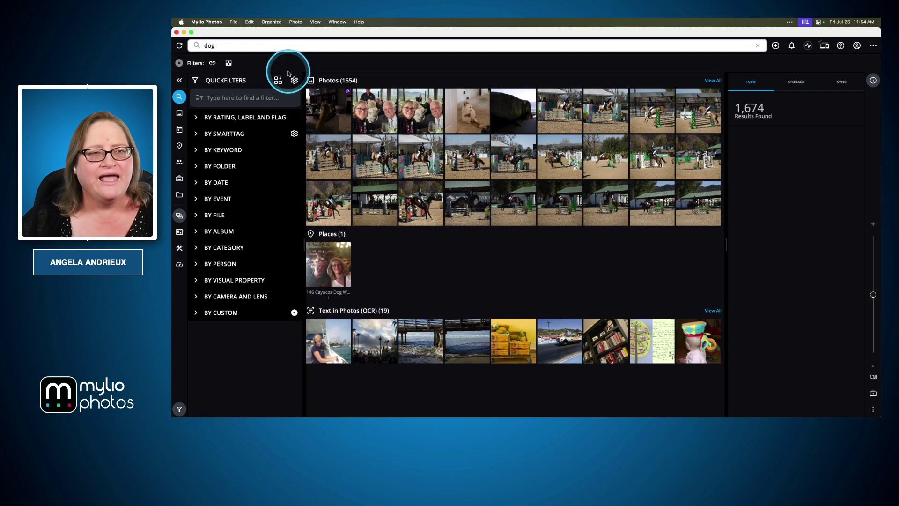
Extend the search to "dog and beach", show all matching photos, and look through them for the beach dog shots.
click(283, 45)
click(282, 45)
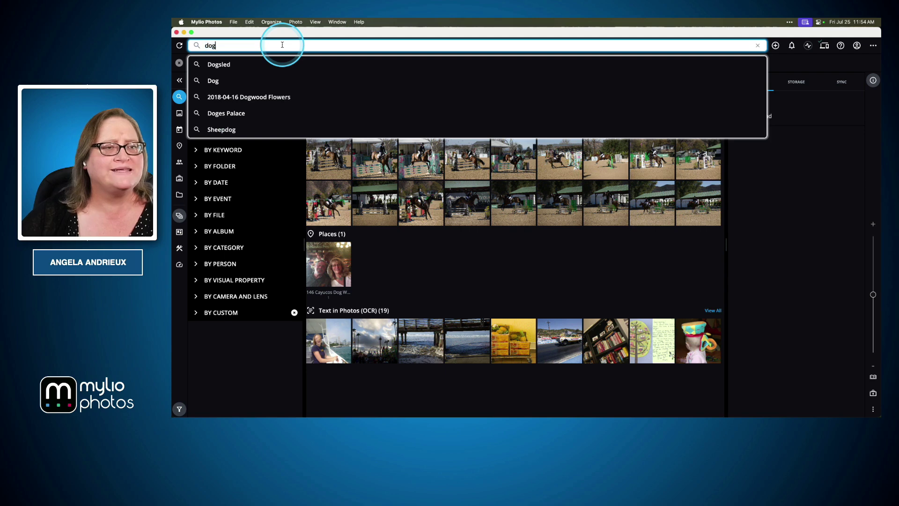
text(and beac)
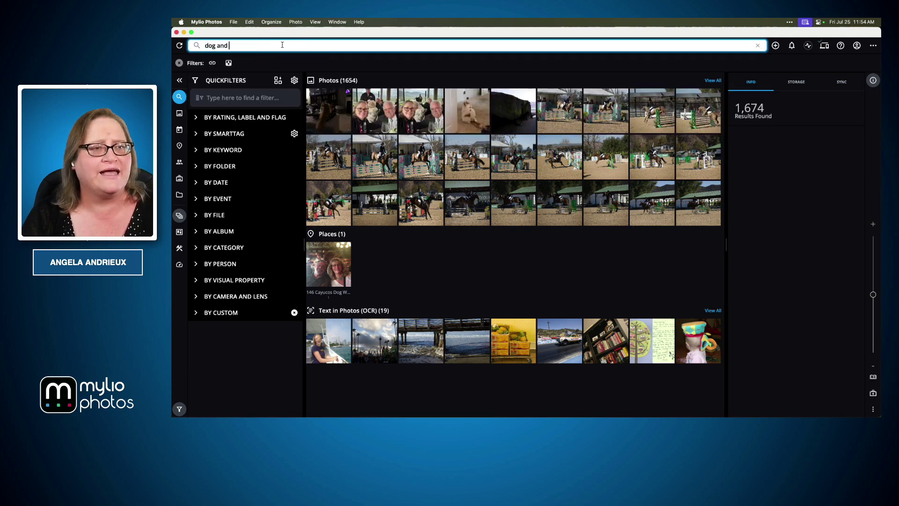
key(Return)
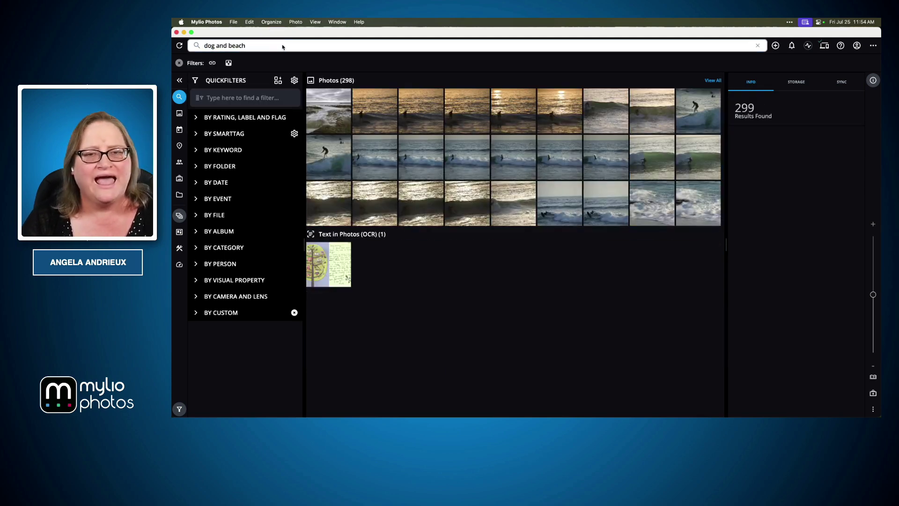
click(711, 80)
scroll(667, 187, down, 15)
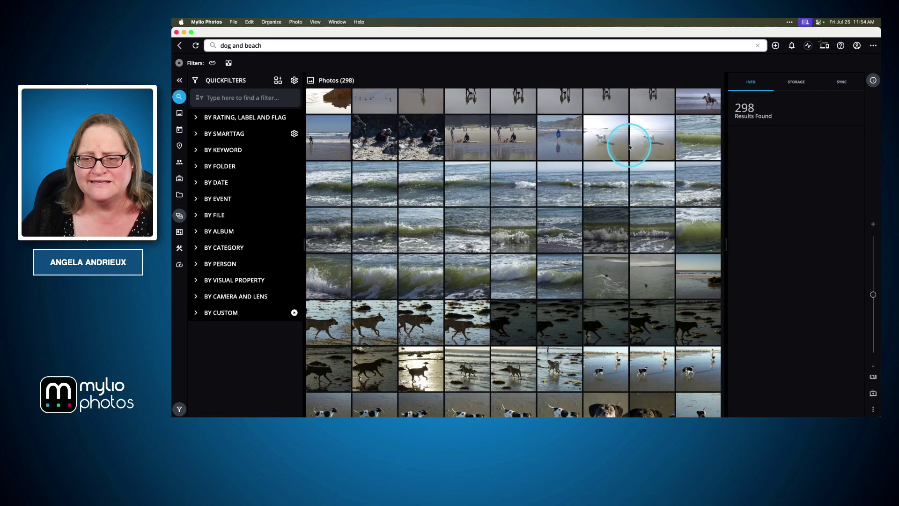
scroll(562, 345, down, 5)
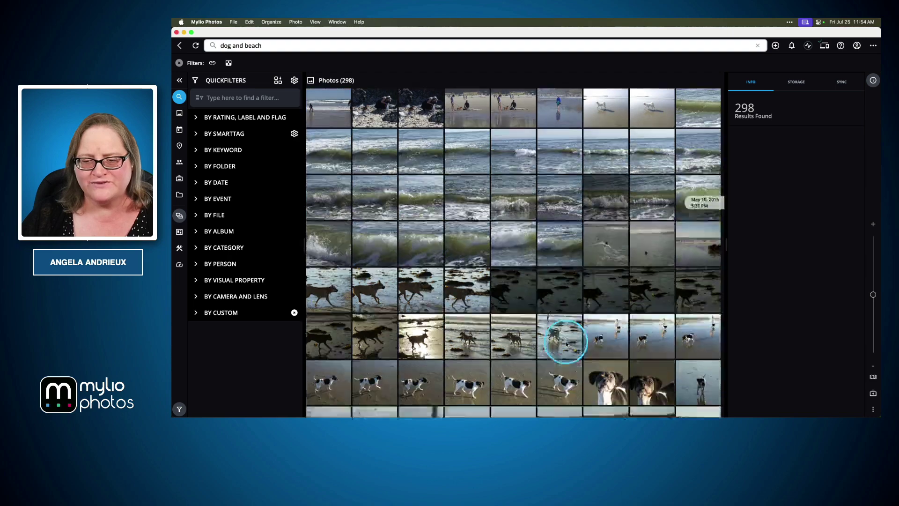
scroll(590, 216, down, 1)
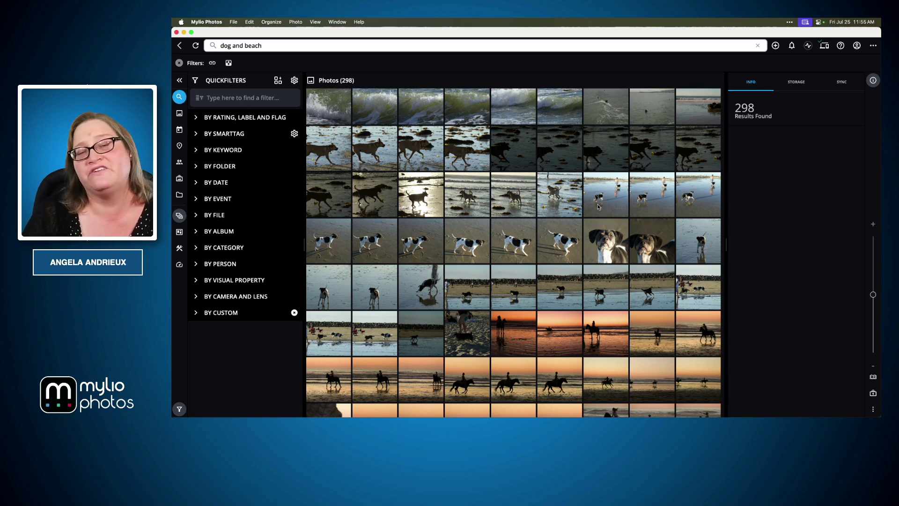
Prefix both search terms with a keyword qualifier and run the search "keyword:dog and keywrod:beach".
click(257, 177)
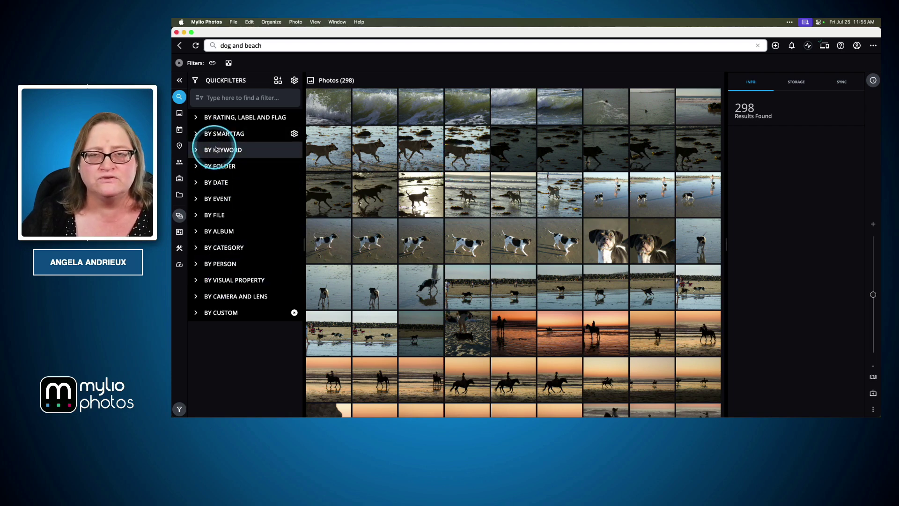
click(227, 46)
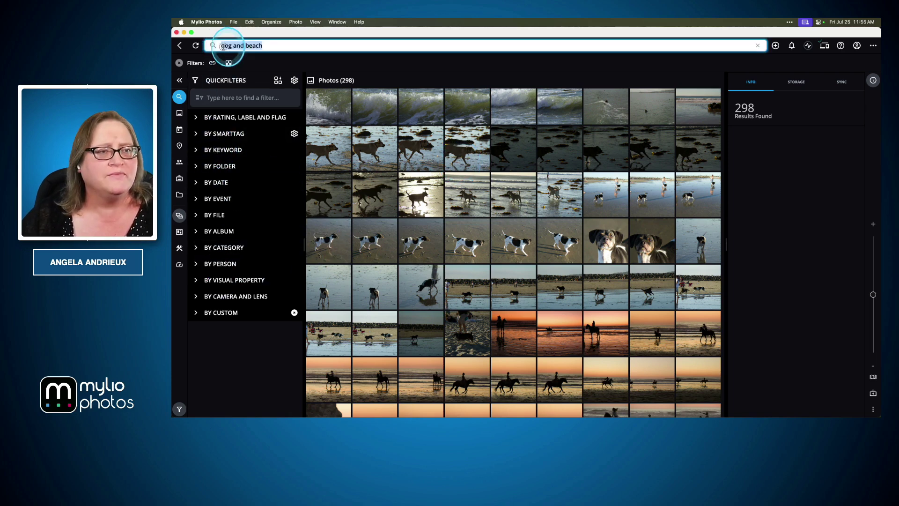
text(keyword:dog and )
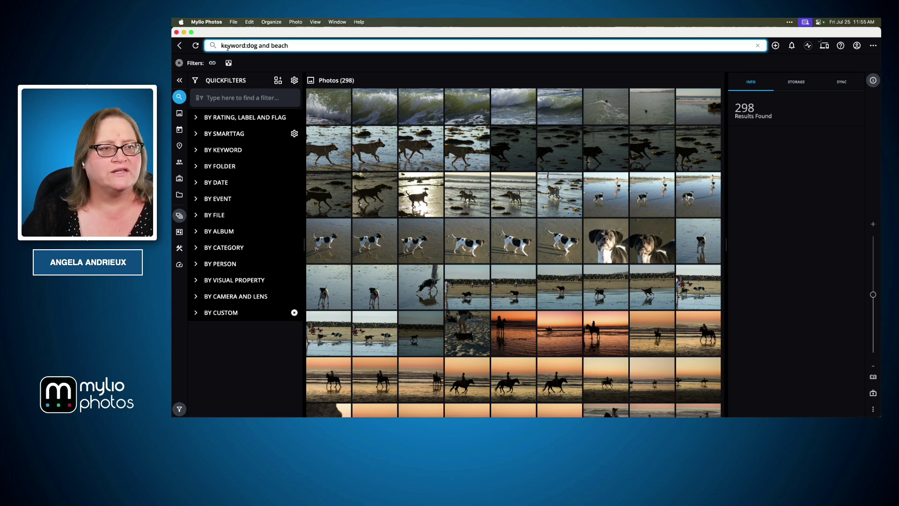
text(keywrod:)
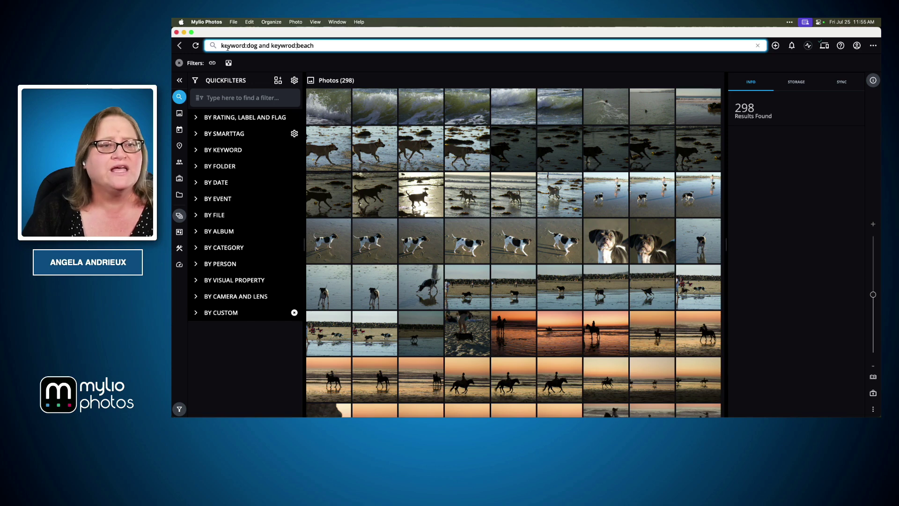
key(Return)
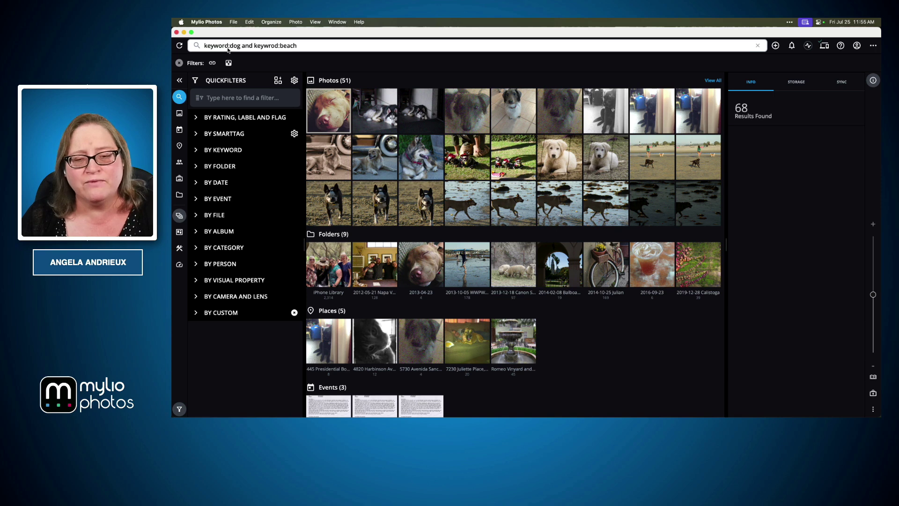
Switch to the Keynote presentation and advance to the "Key Takeaways" slide.
key(super+Tab)
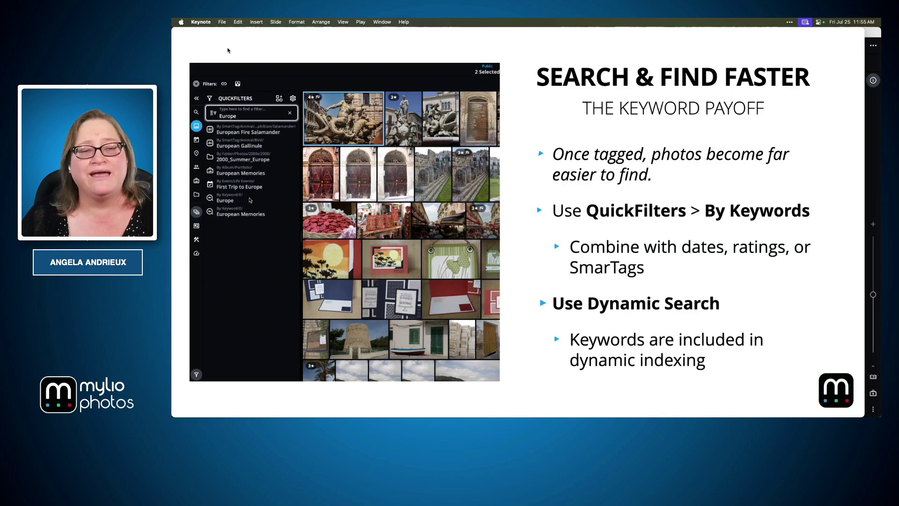
click(630, 182)
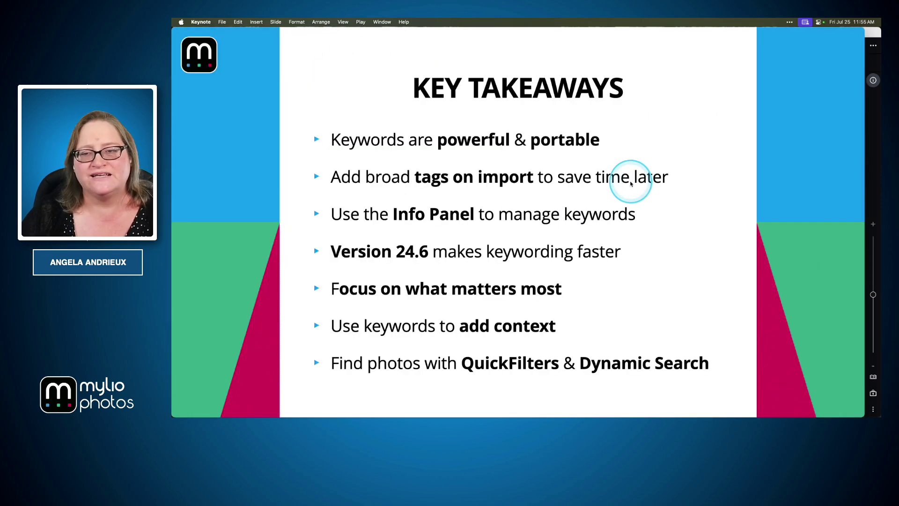